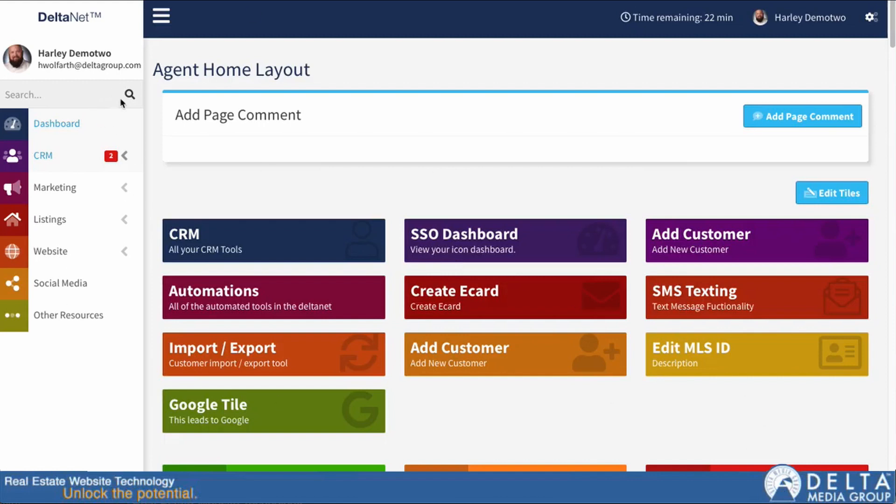
Step: Find the other agent by name in the sidebar search, authenticate as them, and open their Open House Connector page
{"action": "left_click", "coordinate": [119, 224]}
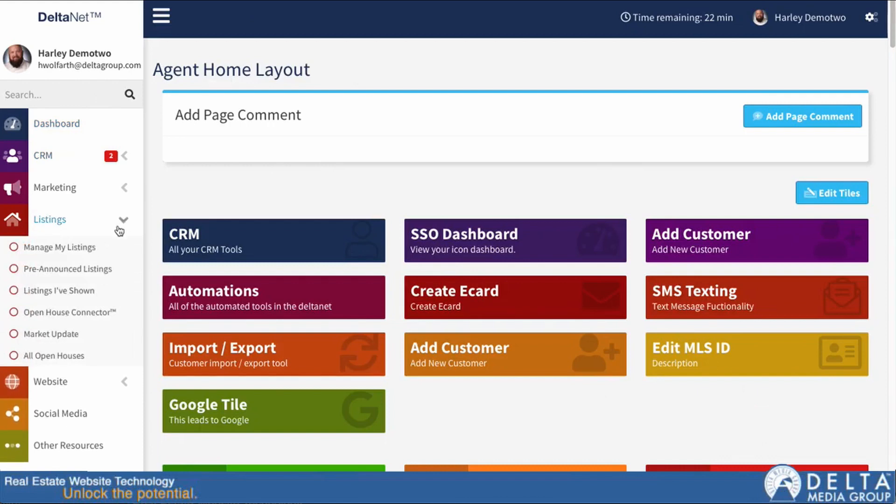
{"action": "left_click", "coordinate": [77, 312]}
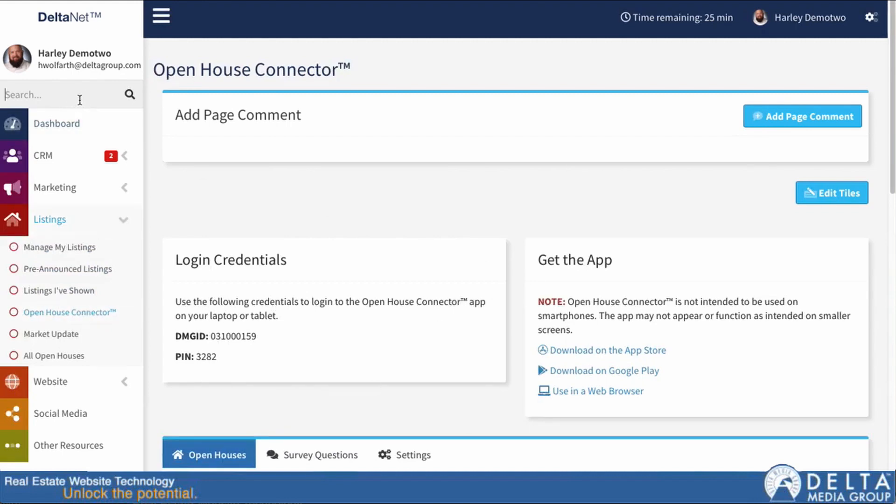
{"action": "type", "text": "harley"}
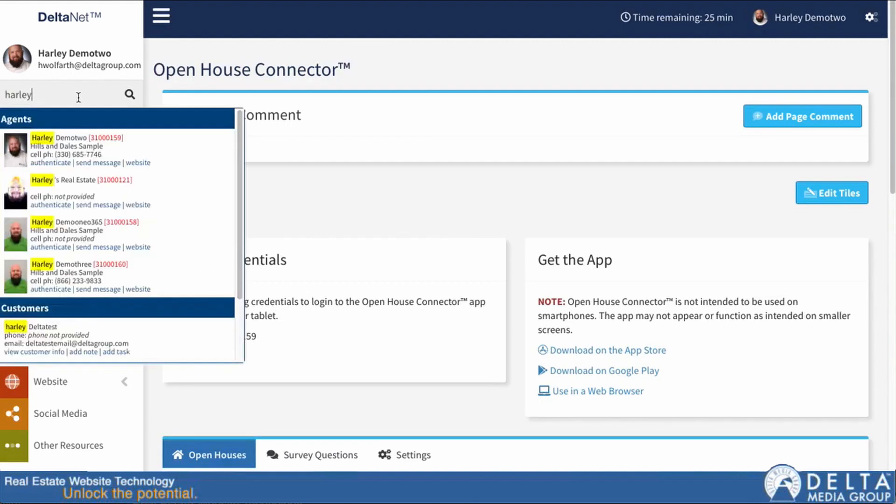
{"action": "left_click", "coordinate": [49, 247]}
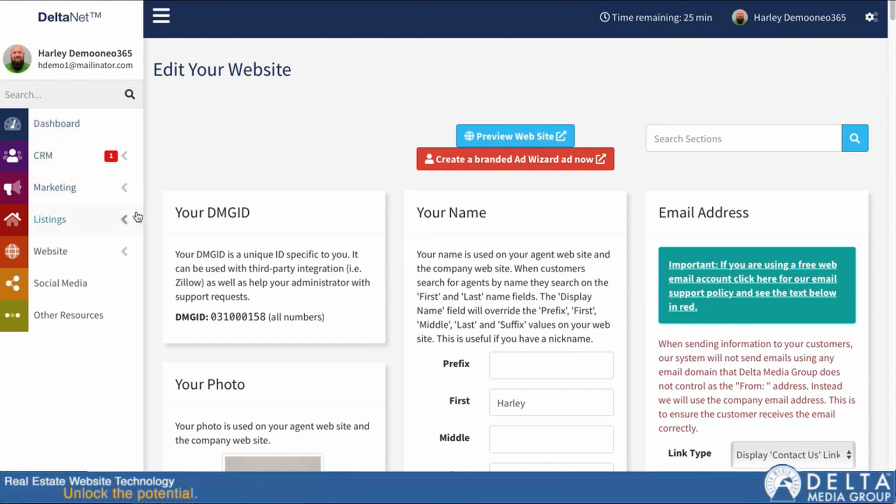
{"action": "left_click", "coordinate": [124, 220]}
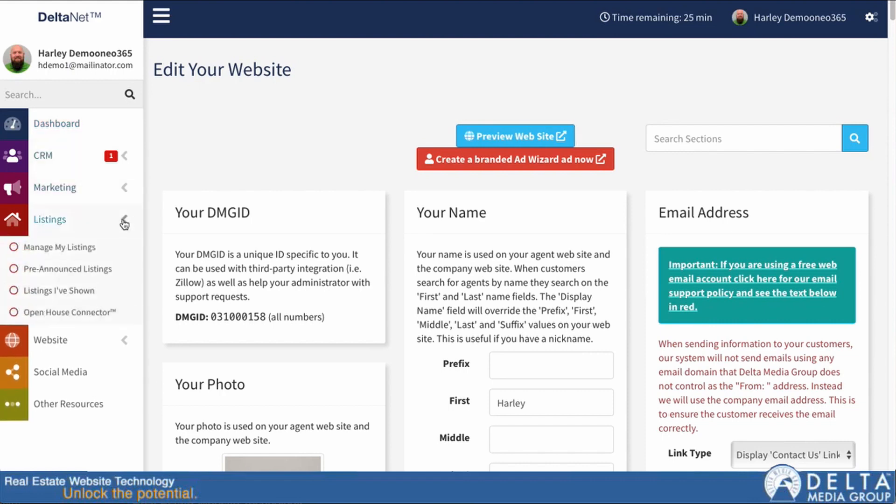
{"action": "left_click", "coordinate": [74, 316]}
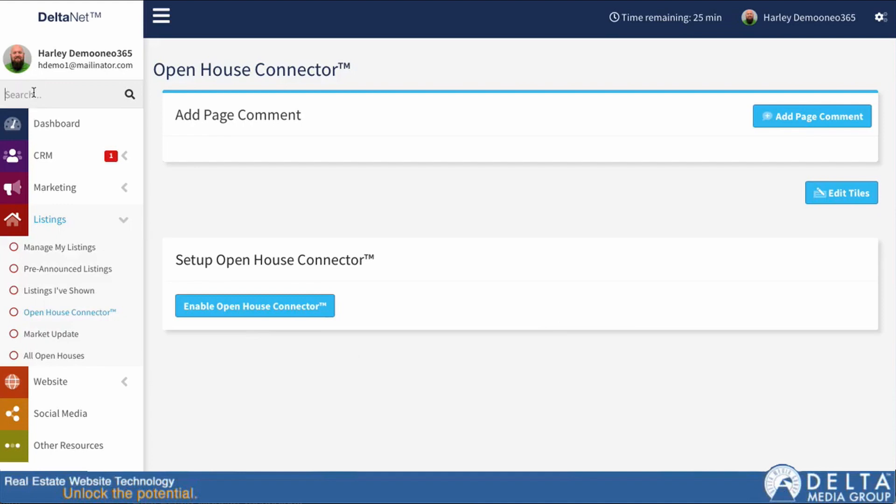
Step: Search the original agent by name and authenticate back into that account
{"action": "type", "text": "harley"}
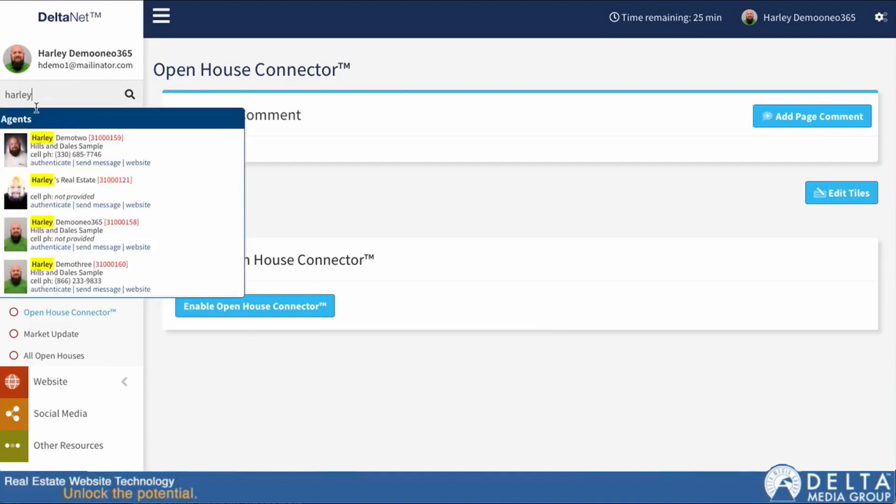
{"action": "left_click", "coordinate": [39, 162]}
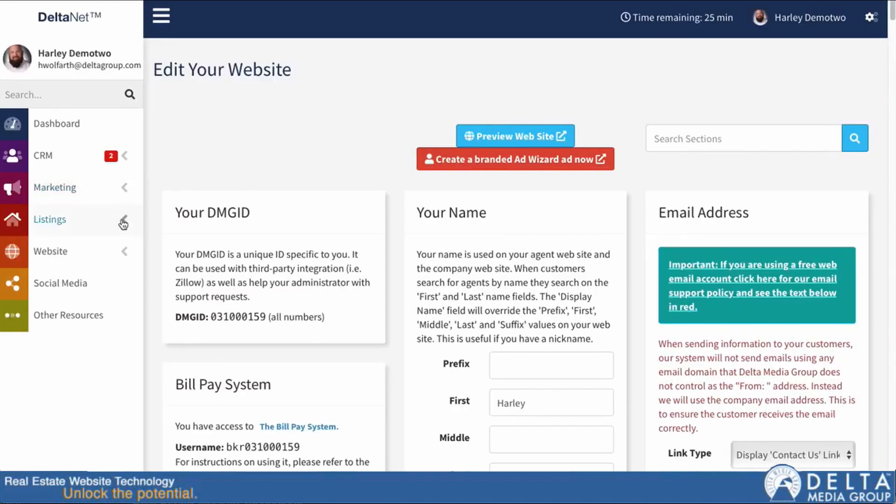
{"action": "left_click", "coordinate": [123, 223]}
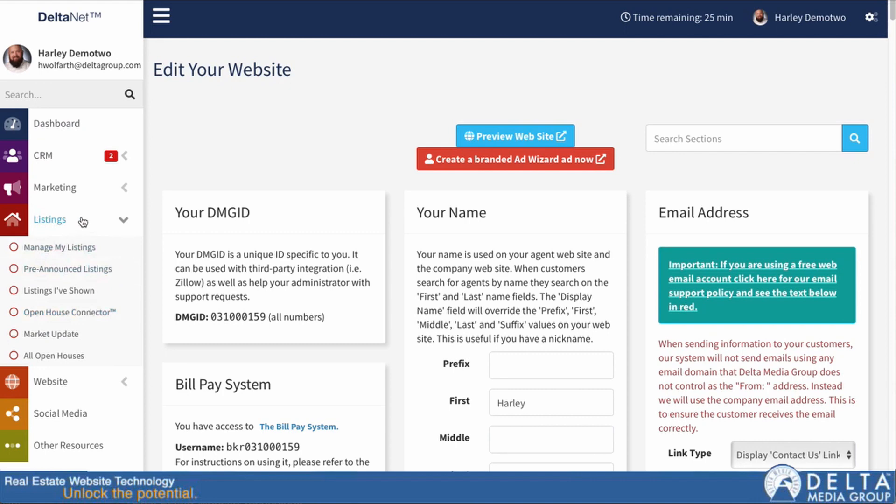
Step: Open Listings > Open House Connector and look over its app login credentials and open-house grid
{"action": "left_click", "coordinate": [84, 312]}
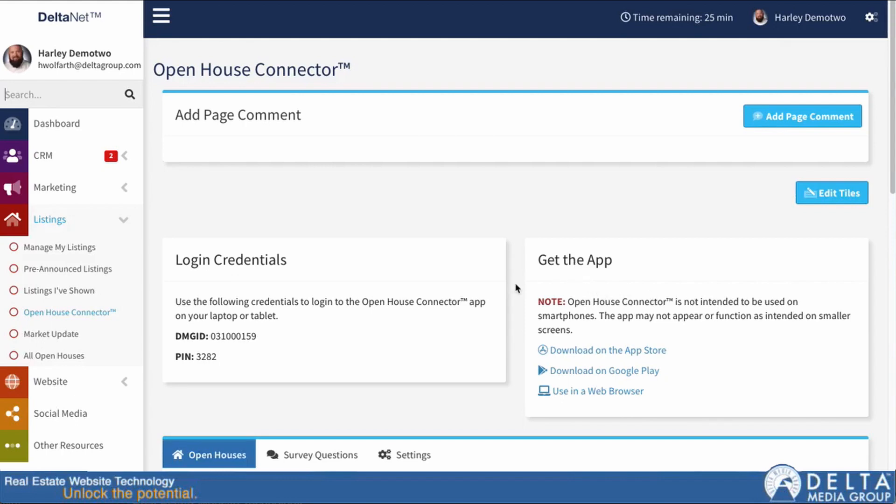
{"action": "scroll", "coordinate": [513, 287], "scroll_direction": "down", "scroll_amount": 2}
{"action": "scroll", "coordinate": [512, 286], "scroll_direction": "down", "scroll_amount": 6}
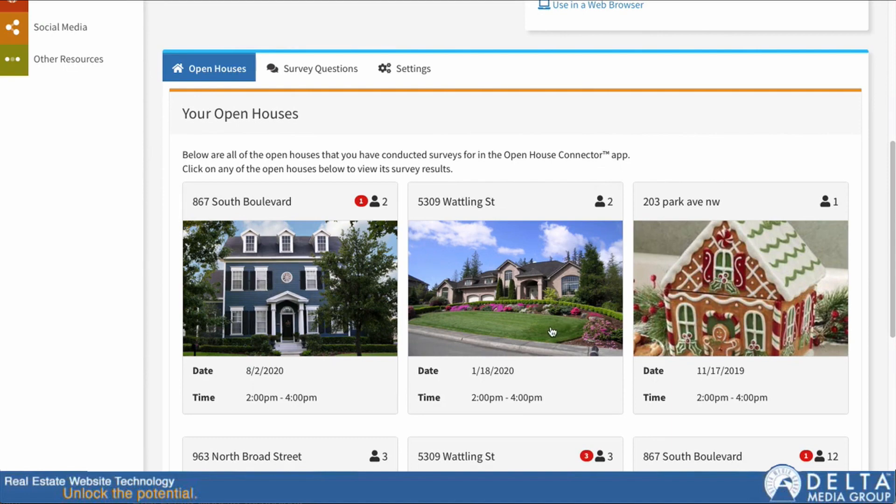
{"action": "scroll", "coordinate": [548, 333], "scroll_direction": "up", "scroll_amount": 7}
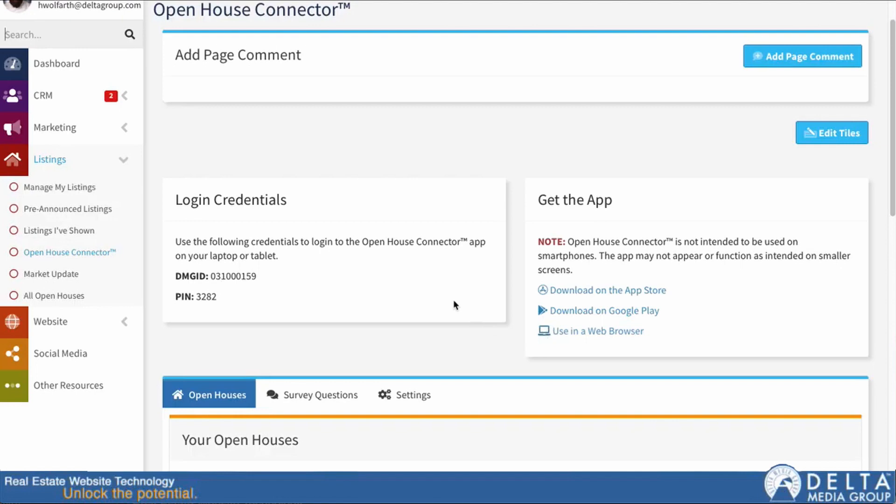
{"action": "scroll", "coordinate": [453, 299], "scroll_direction": "up", "scroll_amount": 1}
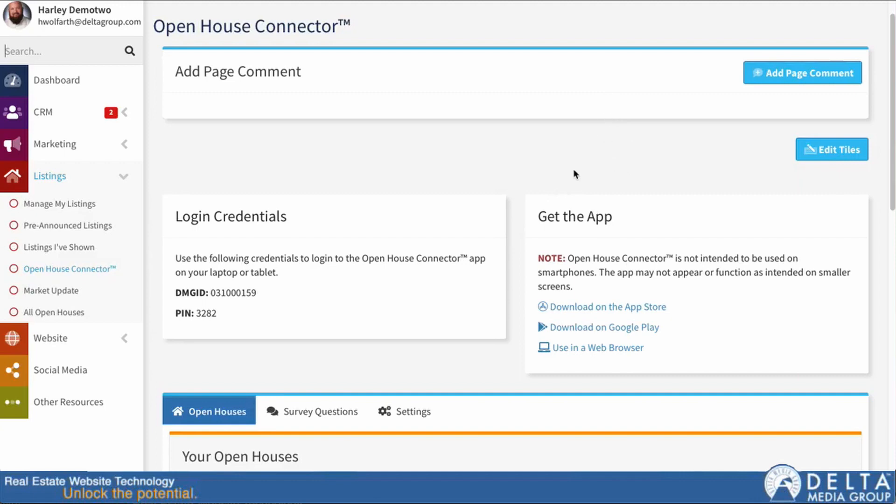
Step: Look over the Survey Questions list, then switch to the Open House Connector Settings tab
{"action": "scroll", "coordinate": [361, 390], "scroll_direction": "down", "scroll_amount": 3}
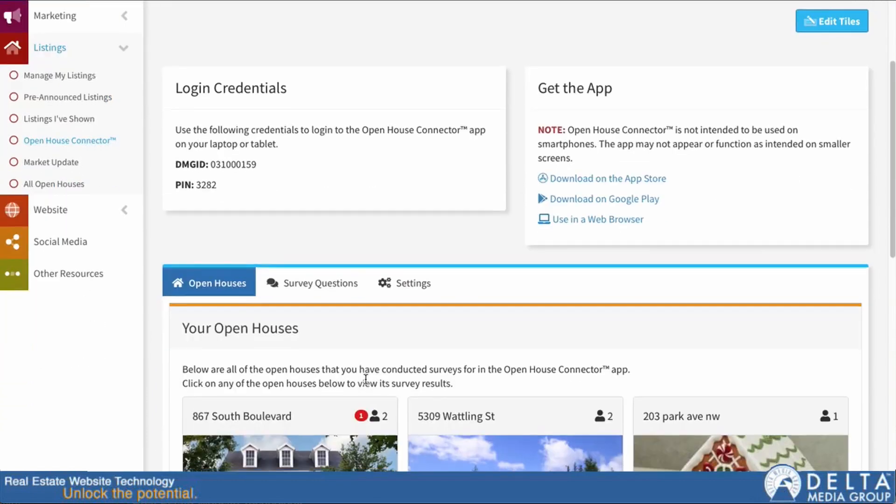
{"action": "scroll", "coordinate": [365, 379], "scroll_direction": "down", "scroll_amount": 1}
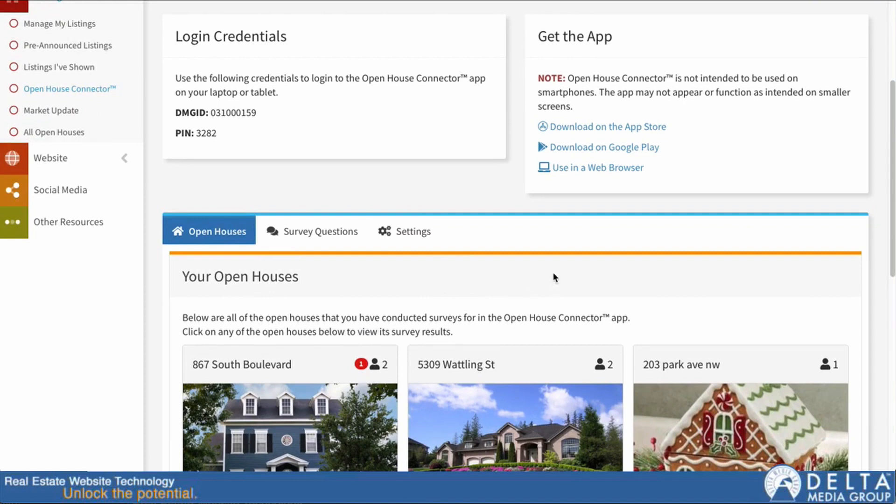
{"action": "scroll", "coordinate": [553, 272], "scroll_direction": "down", "scroll_amount": 2}
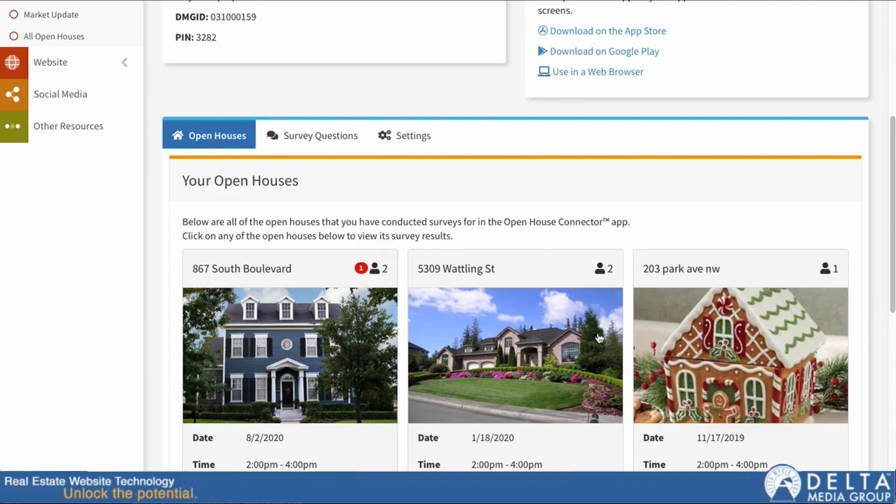
{"action": "left_click", "coordinate": [315, 135]}
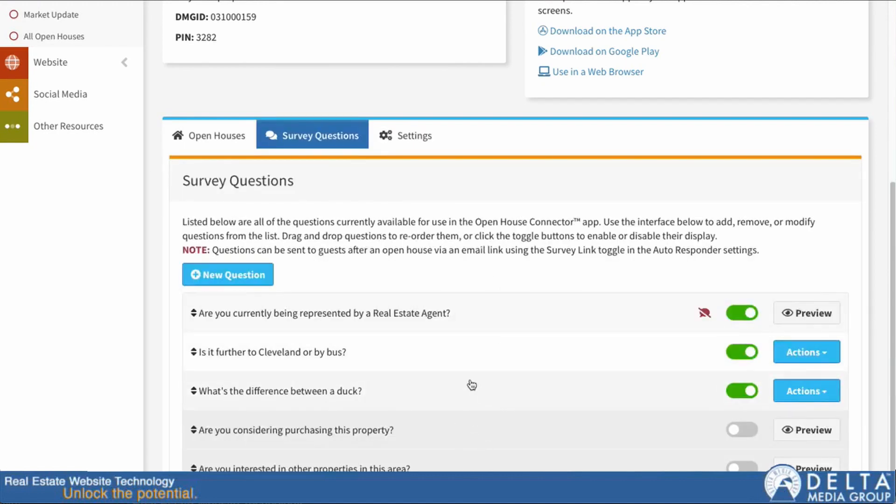
{"action": "left_click", "coordinate": [404, 135]}
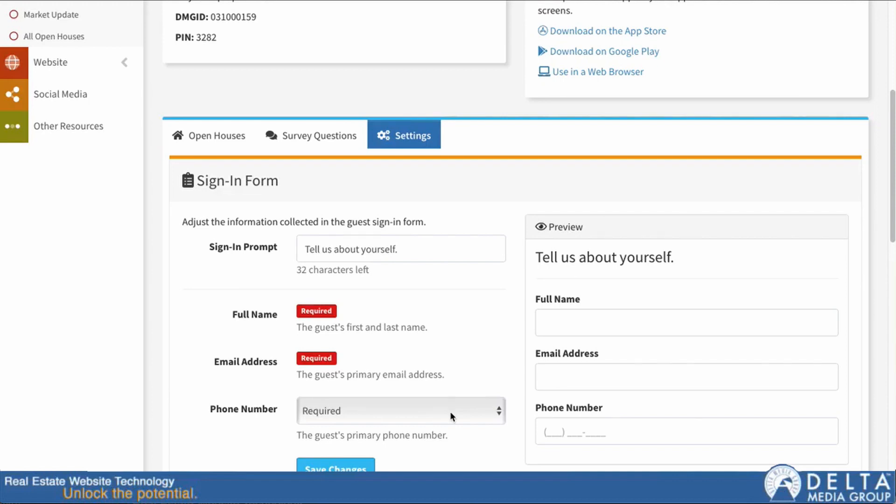
{"action": "scroll", "coordinate": [508, 284], "scroll_direction": "down", "scroll_amount": 3}
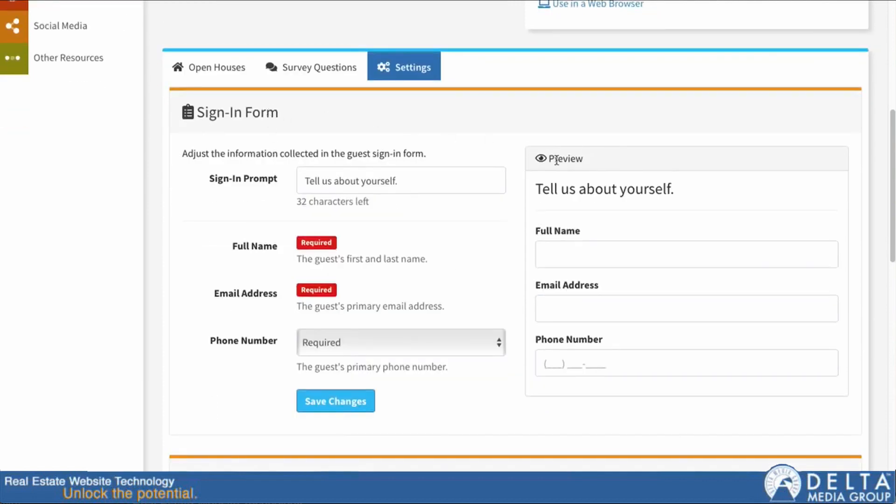
{"action": "left_click", "coordinate": [330, 180]}
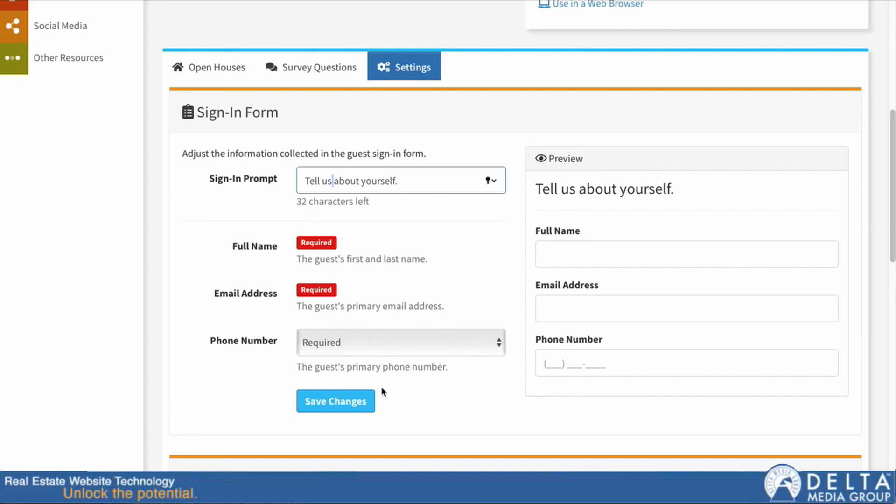
{"action": "left_click", "coordinate": [371, 346]}
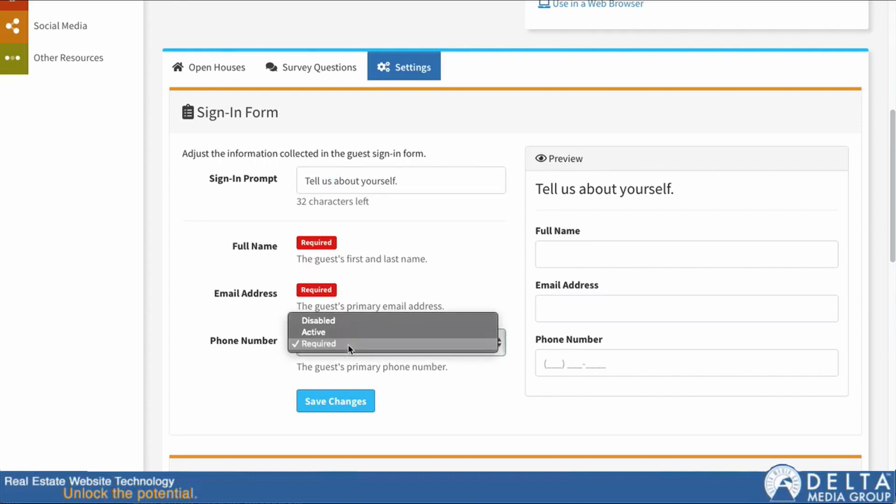
{"action": "left_click", "coordinate": [344, 320]}
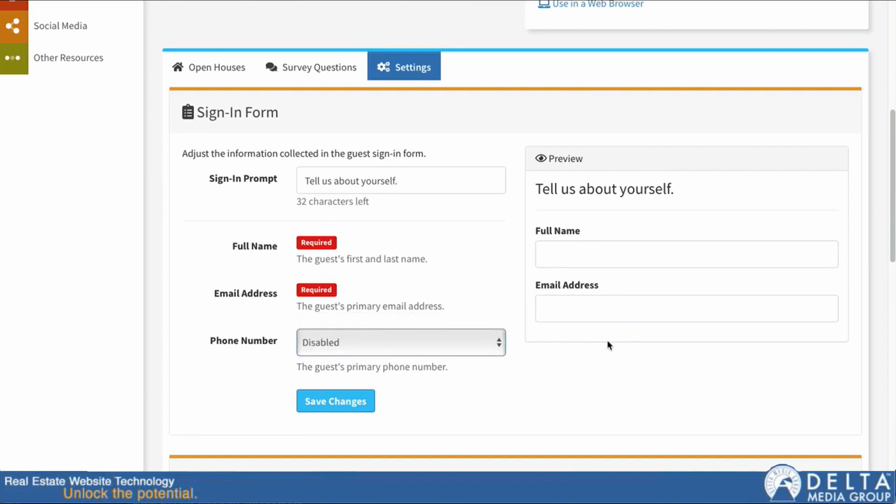
{"action": "left_click", "coordinate": [495, 346]}
{"action": "left_click", "coordinate": [474, 356]}
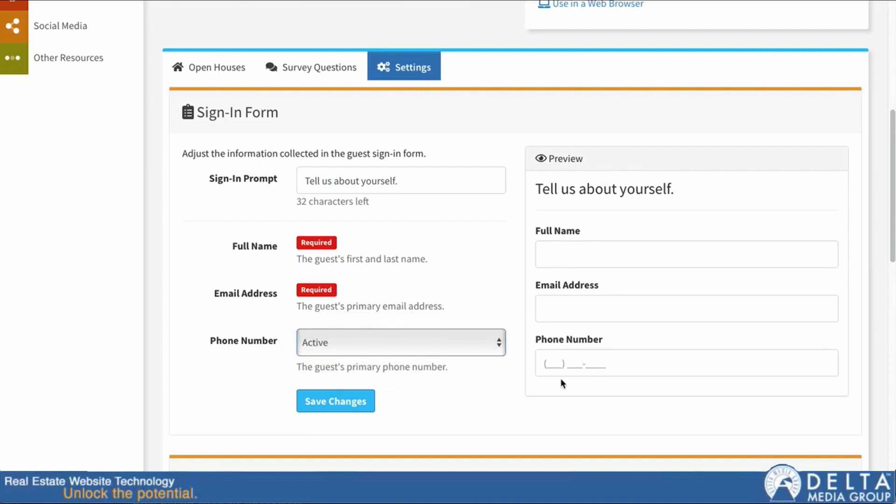
{"action": "left_click", "coordinate": [561, 363]}
{"action": "left_click", "coordinate": [472, 348]}
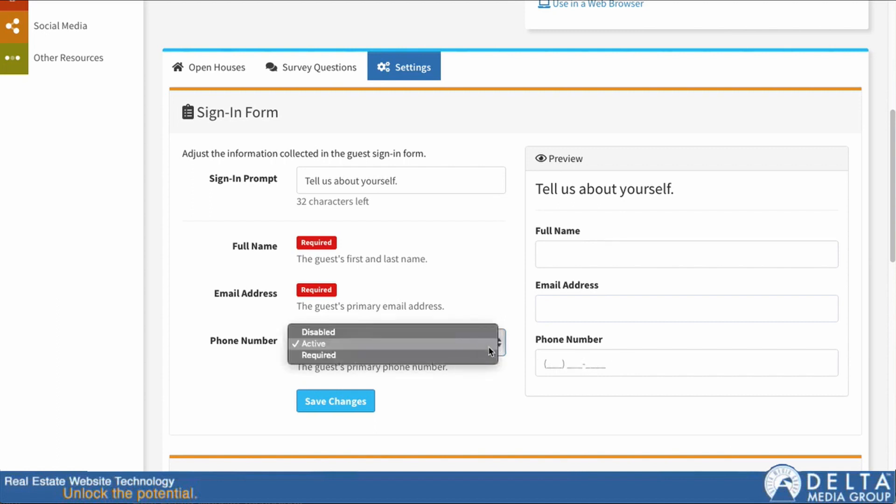
{"action": "left_click", "coordinate": [472, 356]}
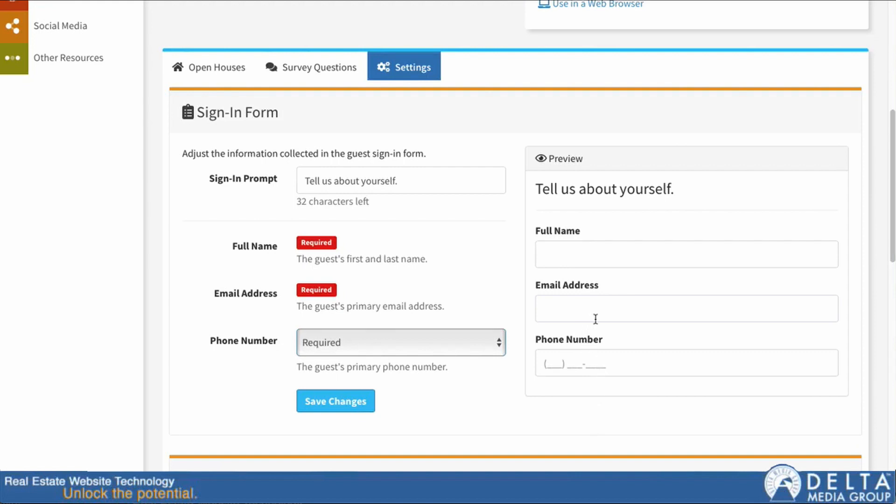
{"action": "scroll", "coordinate": [528, 265], "scroll_direction": "down", "scroll_amount": 1}
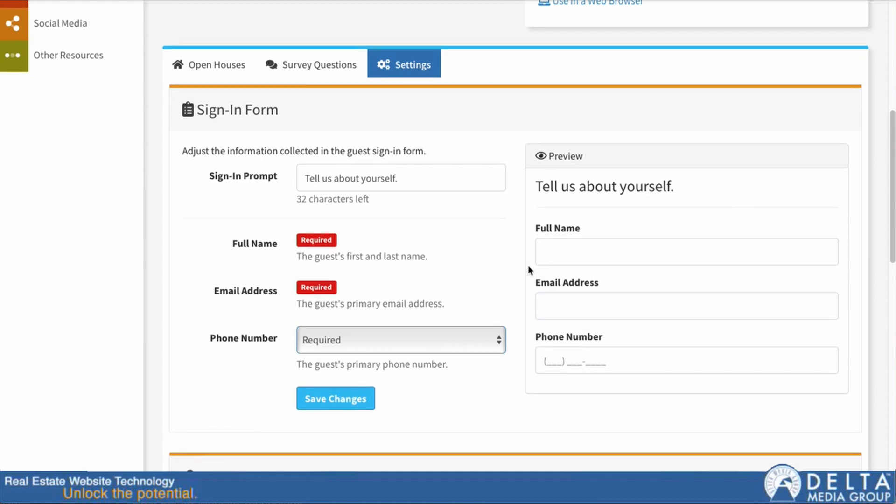
{"action": "scroll", "coordinate": [532, 265], "scroll_direction": "down", "scroll_amount": 5}
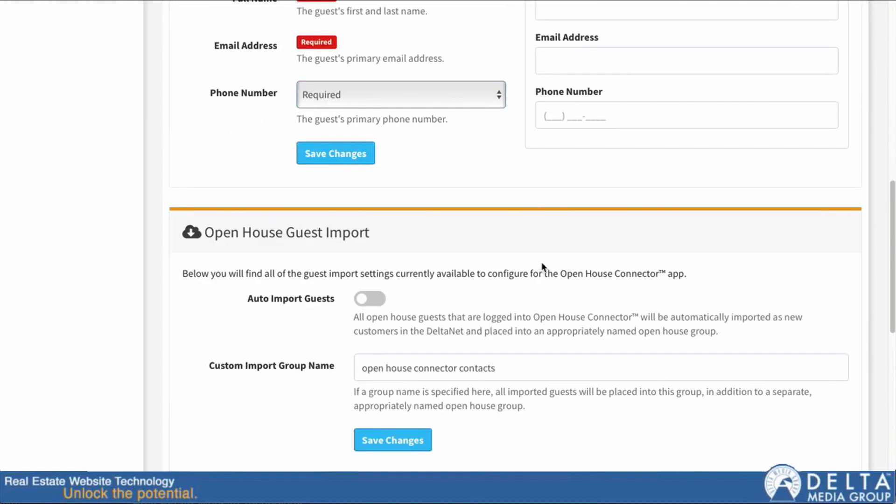
Step: Set Custom Import Group Name to 'open house connector contacts' and scroll to the guest auto responder
{"action": "scroll", "coordinate": [545, 265], "scroll_direction": "down", "scroll_amount": 1}
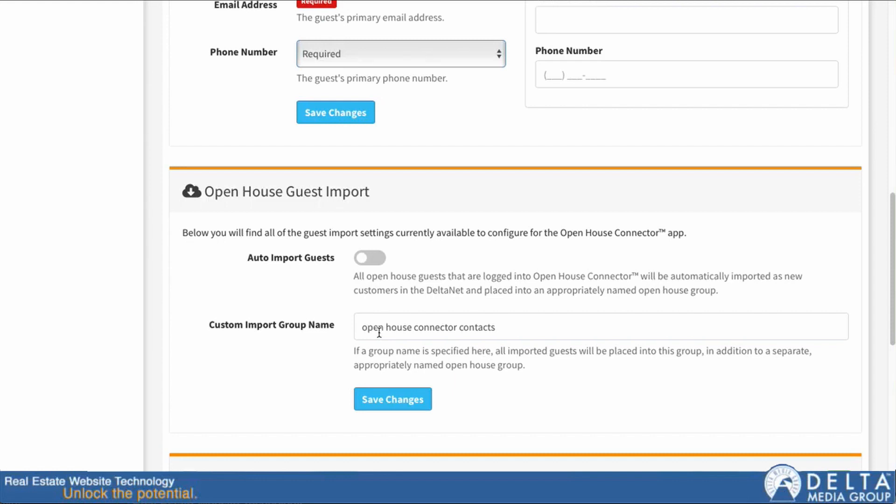
{"action": "left_click_drag", "start_coordinate": [363, 327], "coordinate": [520, 322]}
{"action": "left_click", "coordinate": [518, 327]}
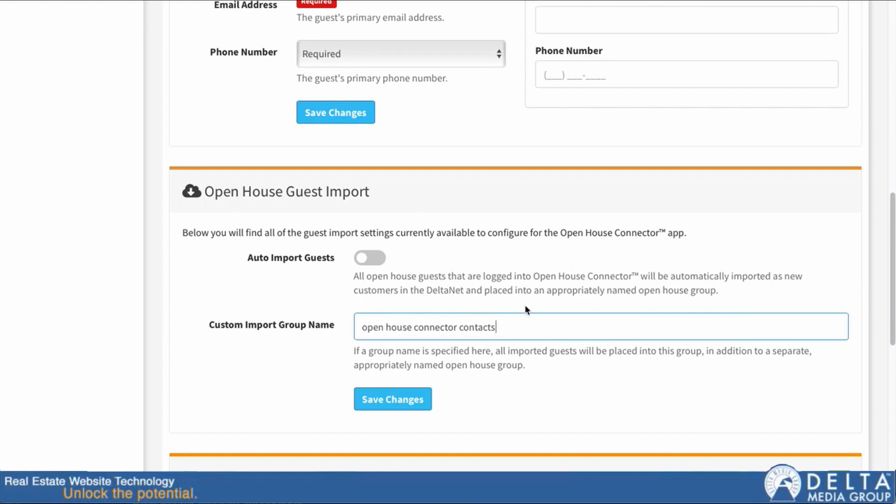
{"action": "scroll", "coordinate": [623, 275], "scroll_direction": "down", "scroll_amount": 3}
{"action": "scroll", "coordinate": [618, 265], "scroll_direction": "down", "scroll_amount": 8}
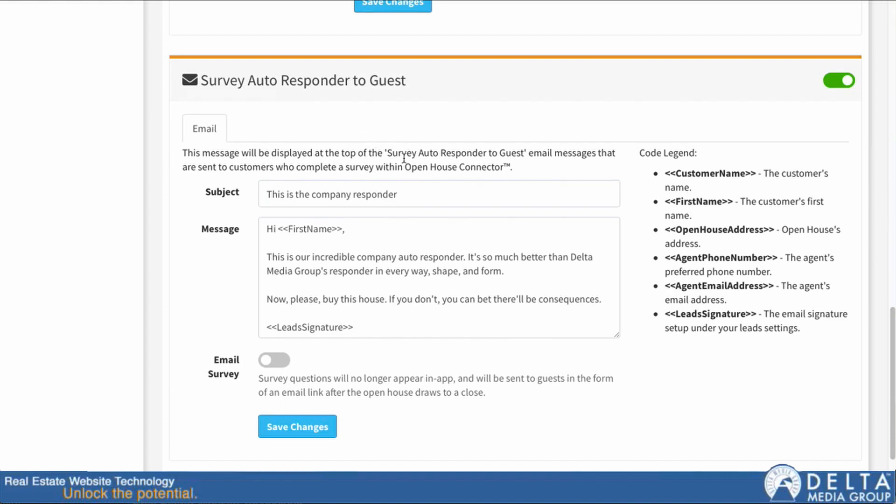
{"action": "scroll", "coordinate": [487, 326], "scroll_direction": "down", "scroll_amount": 2}
{"action": "scroll", "coordinate": [485, 325], "scroll_direction": "up", "scroll_amount": 2}
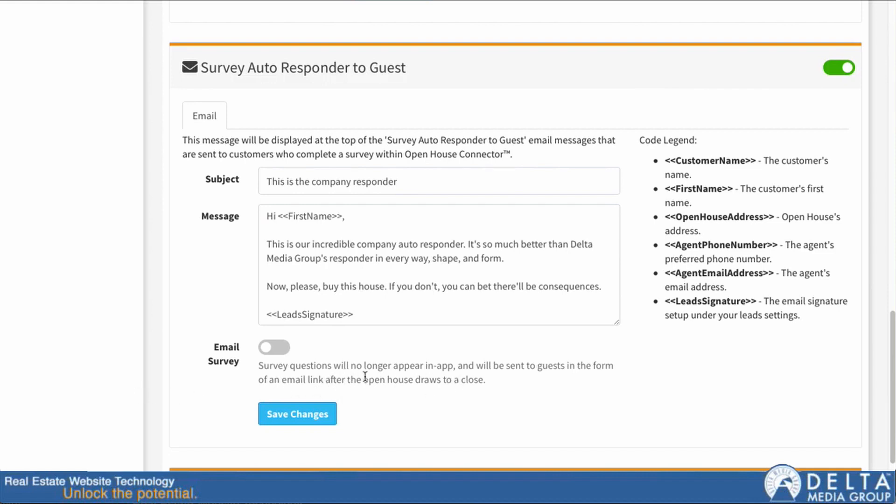
{"action": "left_click", "coordinate": [273, 348]}
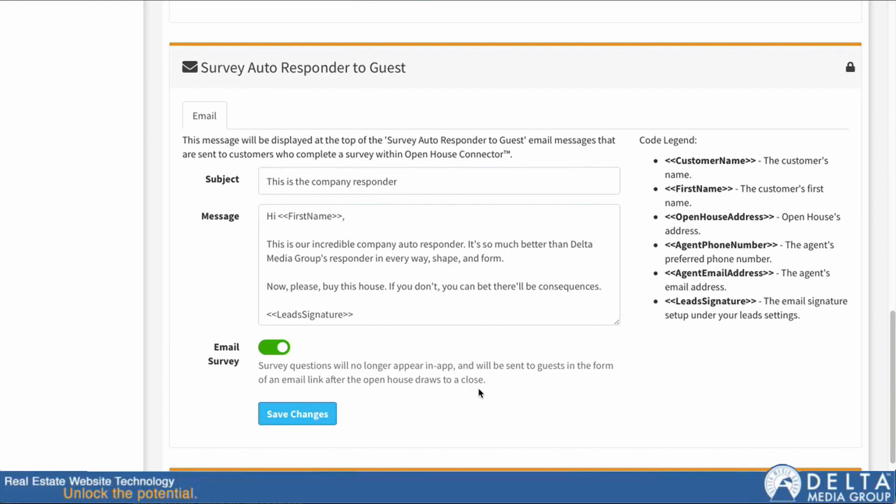
{"action": "left_click", "coordinate": [279, 350]}
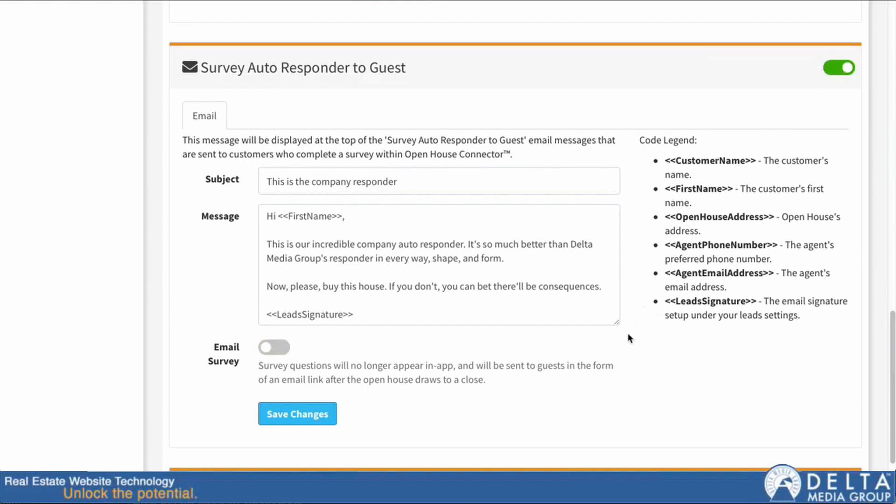
Step: Scroll the Settings page down to the Miscellaneous section's Open House Summary Report option
{"action": "scroll", "coordinate": [580, 309], "scroll_direction": "up", "scroll_amount": 10}
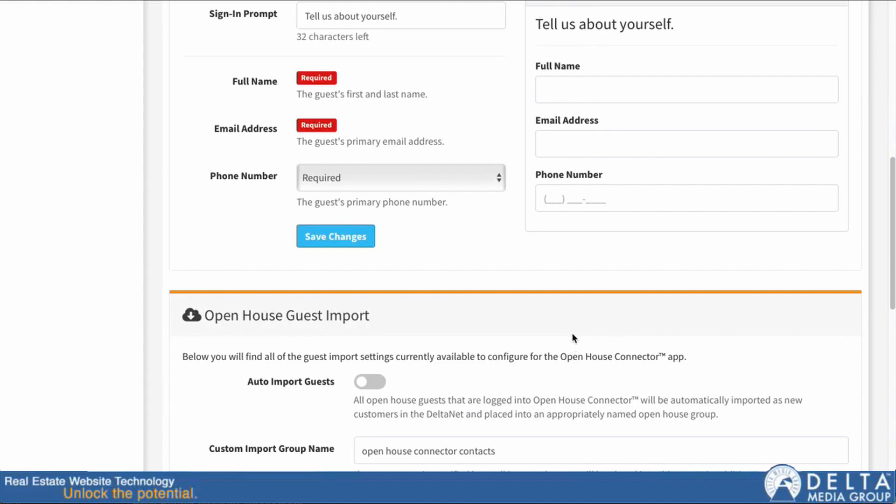
{"action": "scroll", "coordinate": [571, 326], "scroll_direction": "up", "scroll_amount": 1}
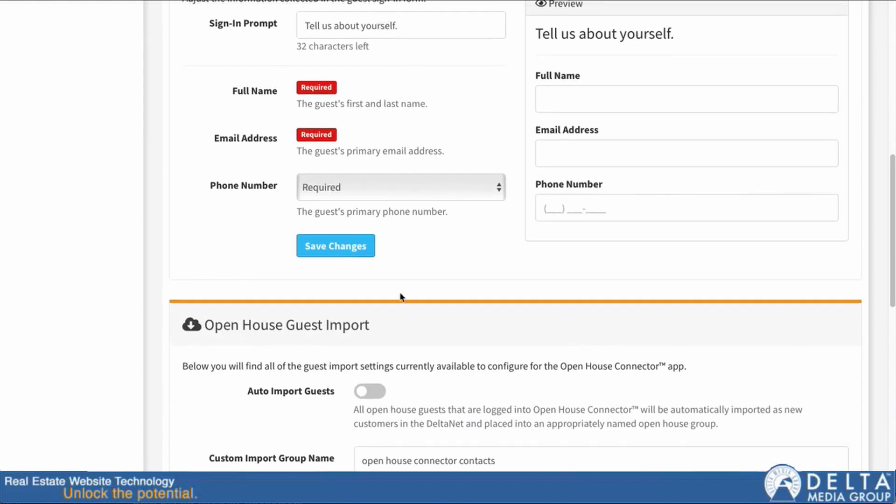
{"action": "scroll", "coordinate": [334, 244], "scroll_direction": "down", "scroll_amount": 3}
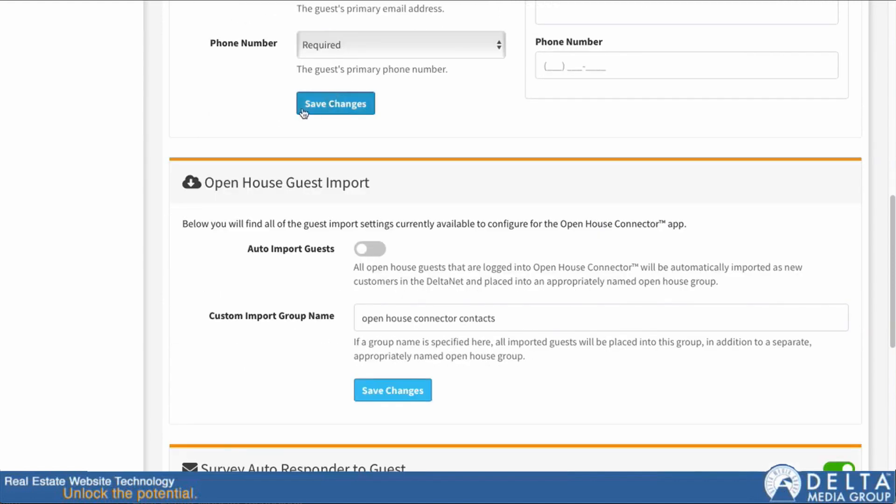
{"action": "scroll", "coordinate": [361, 395], "scroll_direction": "down", "scroll_amount": 12}
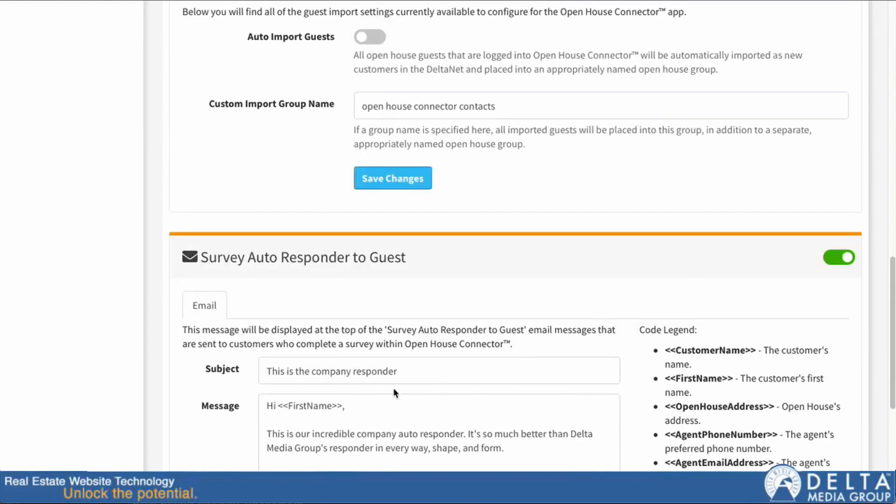
{"action": "scroll", "coordinate": [310, 410], "scroll_direction": "down", "scroll_amount": 2}
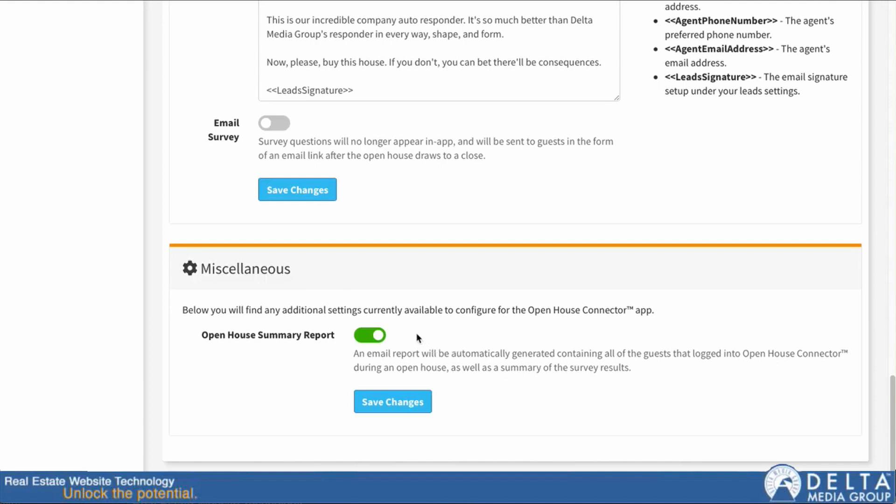
{"action": "left_click", "coordinate": [363, 335]}
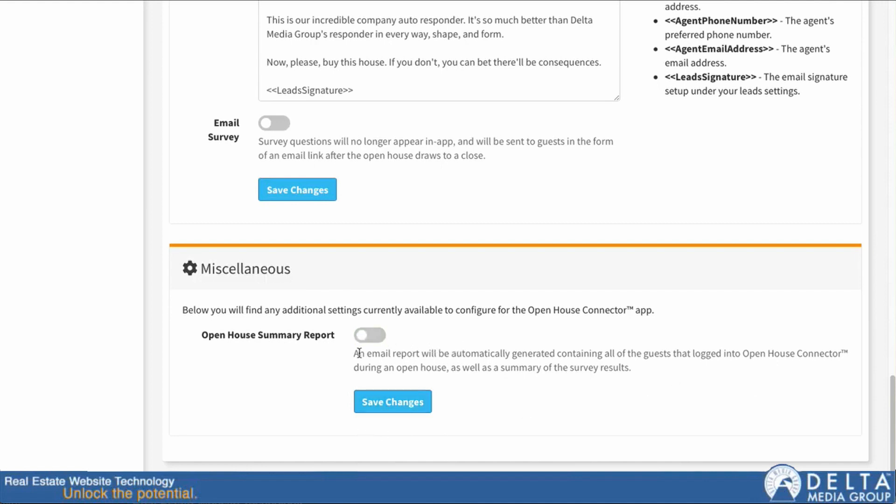
{"action": "left_click", "coordinate": [364, 335]}
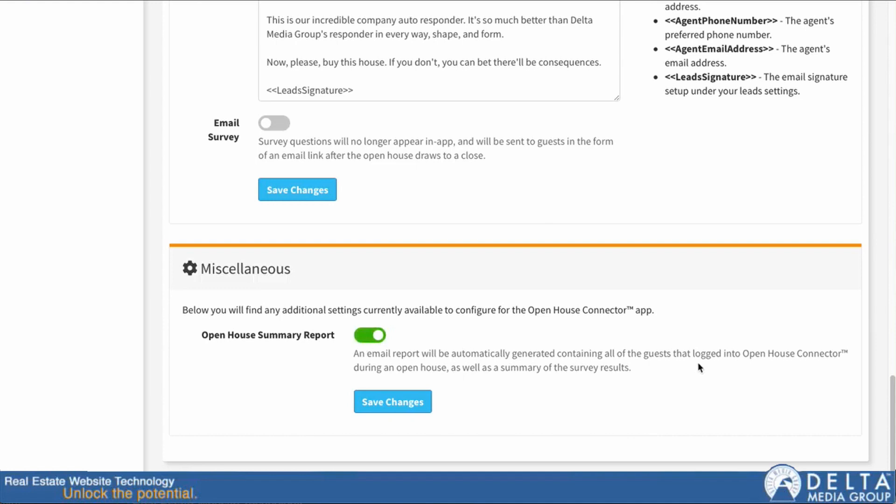
{"action": "scroll", "coordinate": [700, 354], "scroll_direction": "up", "scroll_amount": 20}
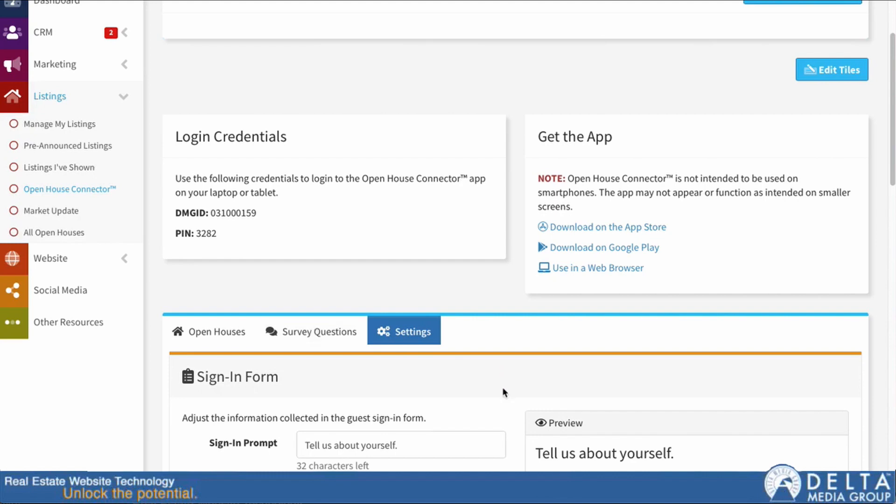
{"action": "scroll", "coordinate": [502, 387], "scroll_direction": "down", "scroll_amount": 7}
{"action": "scroll", "coordinate": [501, 388], "scroll_direction": "down", "scroll_amount": 6}
{"action": "scroll", "coordinate": [497, 420], "scroll_direction": "down", "scroll_amount": 6}
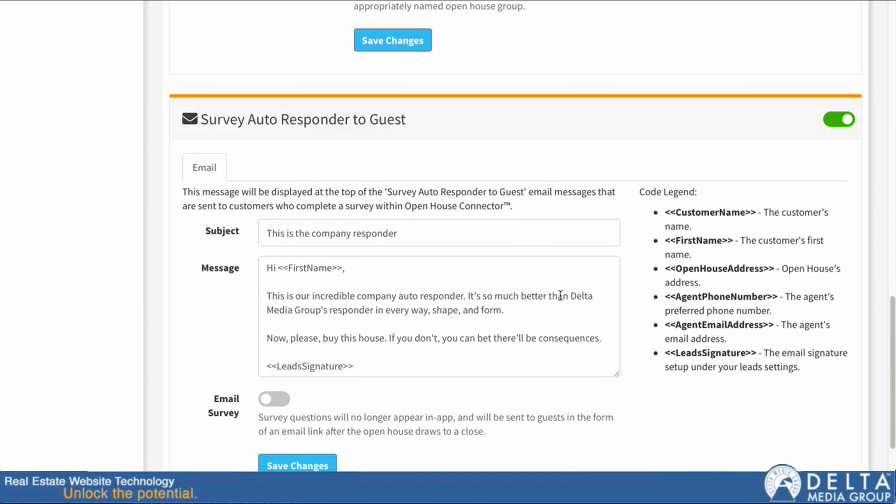
{"action": "scroll", "coordinate": [560, 295], "scroll_direction": "down", "scroll_amount": 1}
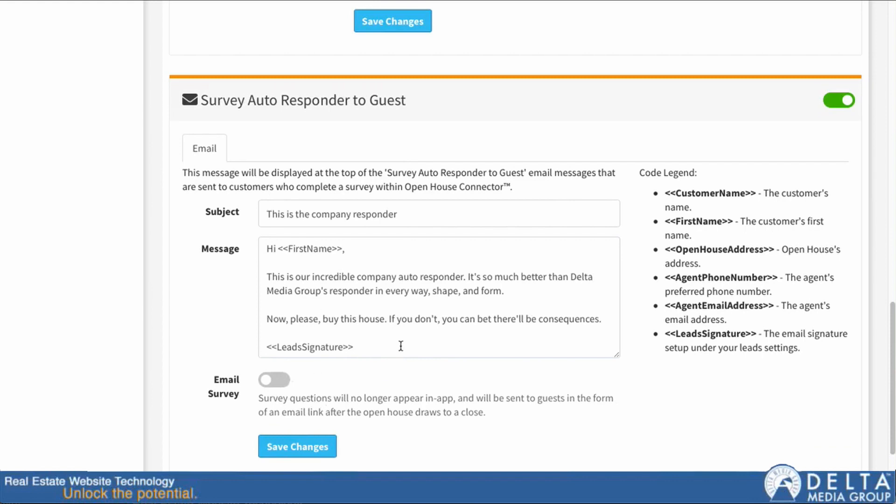
{"action": "scroll", "coordinate": [400, 344], "scroll_direction": "up", "scroll_amount": 15}
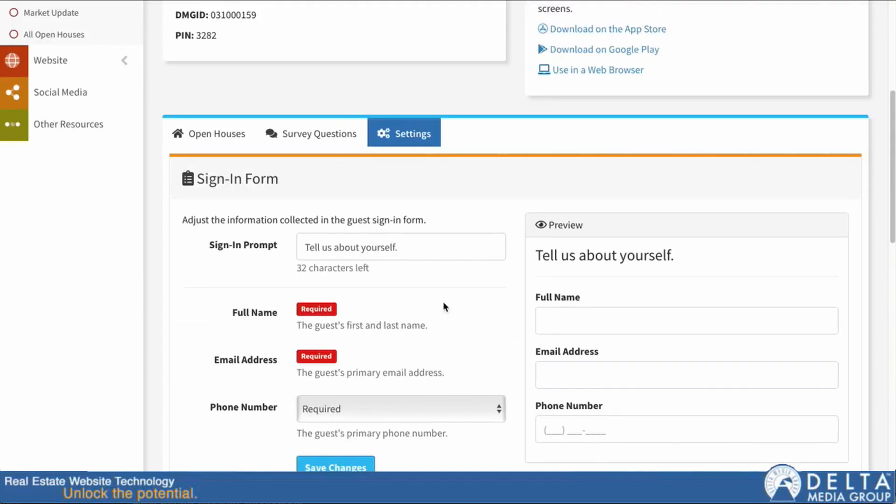
Step: Move the purchasing question up to second place in the survey and enable it
{"action": "left_click", "coordinate": [310, 136]}
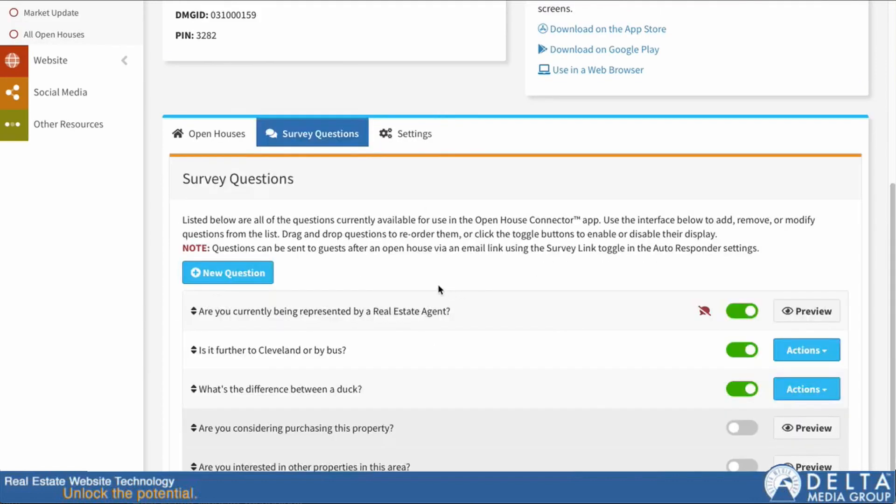
{"action": "scroll", "coordinate": [438, 303], "scroll_direction": "down", "scroll_amount": 1}
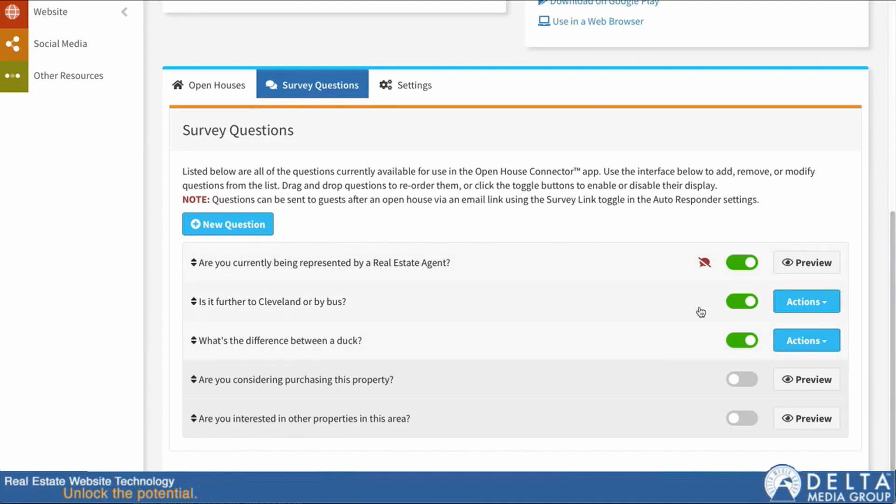
{"action": "left_click", "coordinate": [743, 343]}
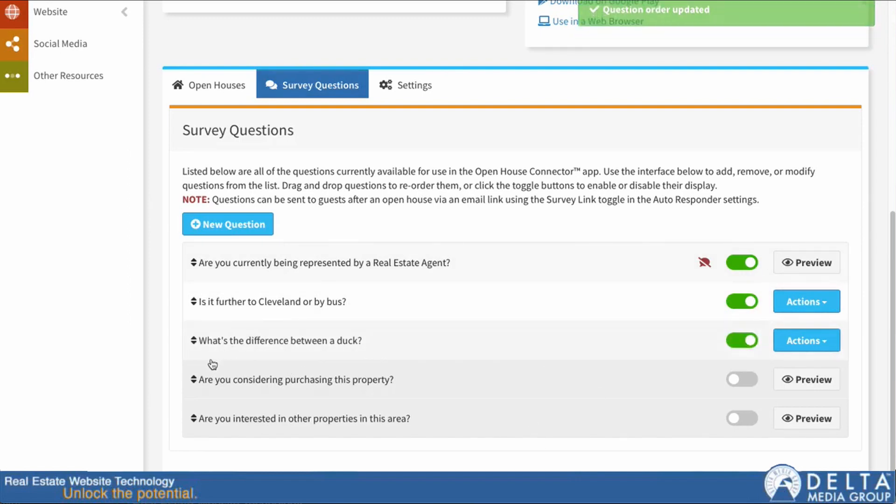
{"action": "left_click_drag", "start_coordinate": [202, 389], "coordinate": [220, 305]}
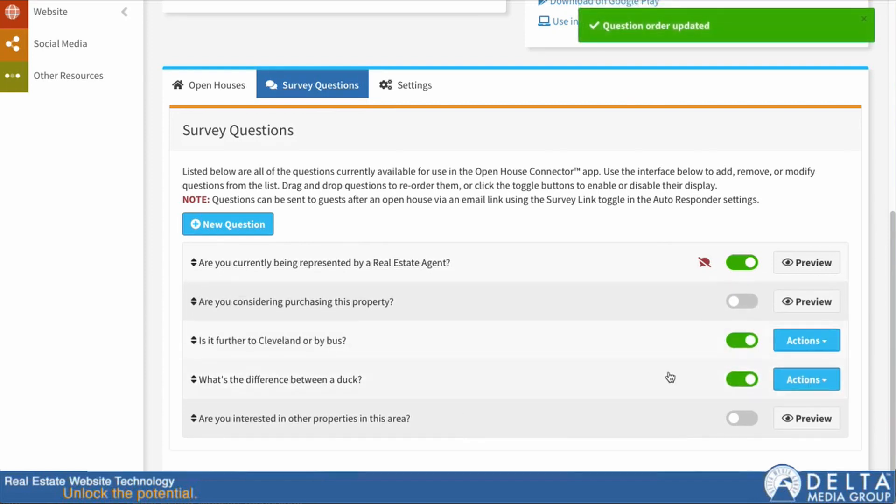
{"action": "left_click", "coordinate": [737, 301]}
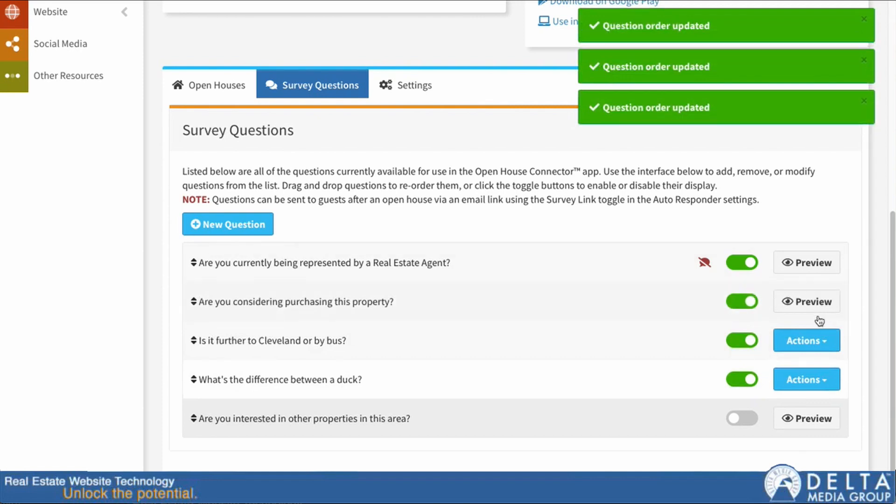
Step: Preview the real estate agent question, check the Cleveland question's actions, then begin a new question
{"action": "left_click", "coordinate": [824, 264]}
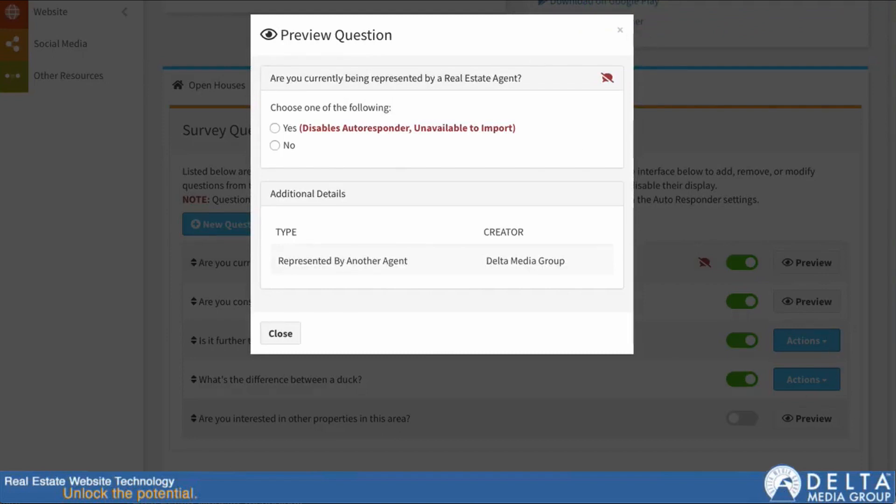
{"action": "left_click", "coordinate": [263, 343]}
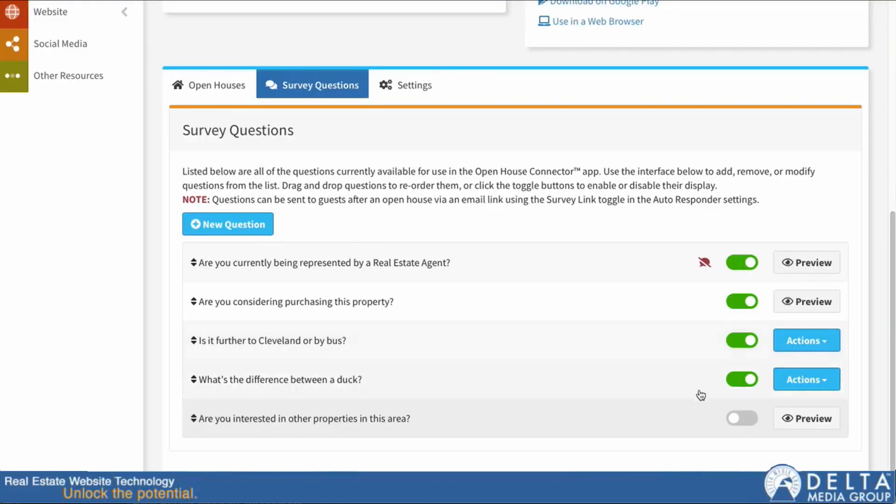
{"action": "left_click", "coordinate": [819, 343]}
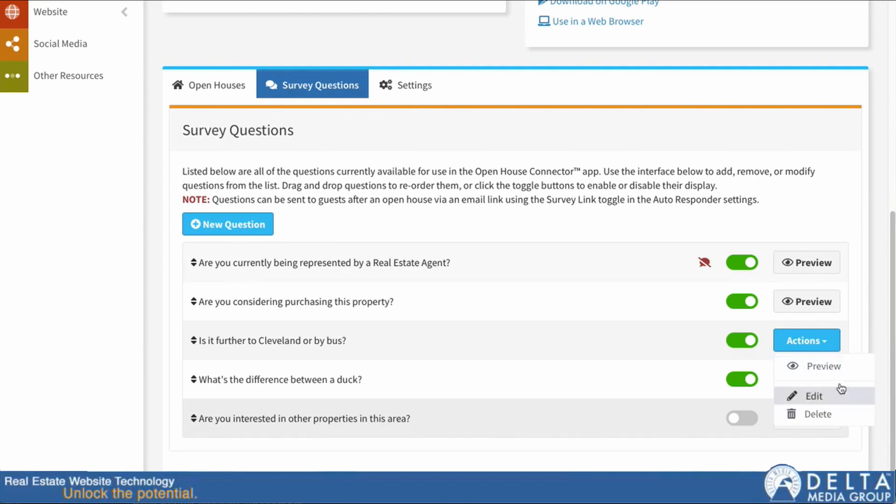
{"action": "left_click", "coordinate": [721, 189]}
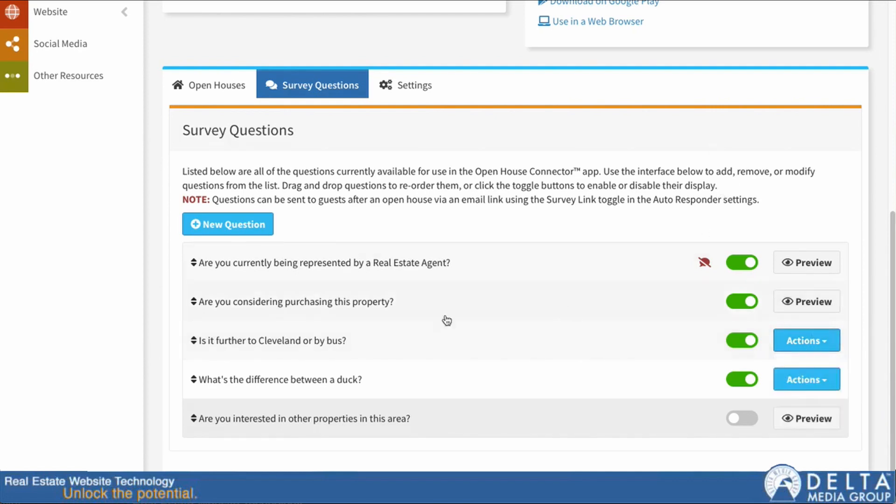
{"action": "left_click", "coordinate": [219, 224]}
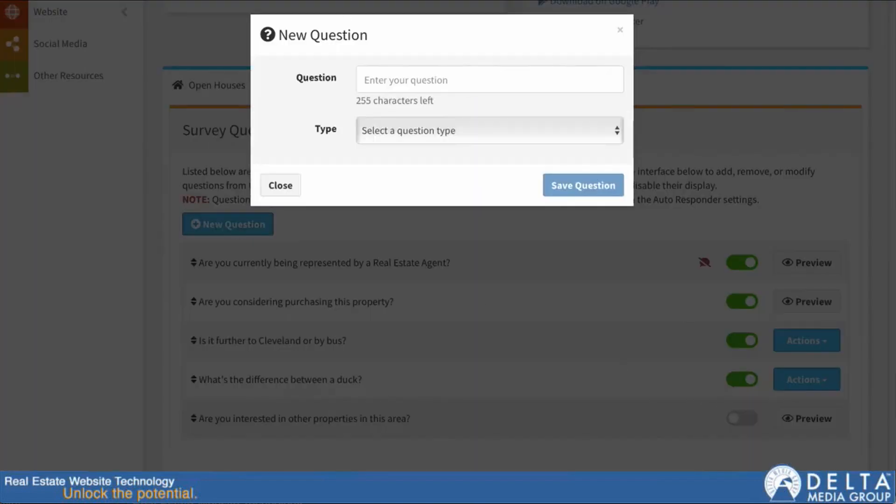
Step: Save multiple-choice question 'This is my question' with First, Second, Third Answer and Allow Other
{"action": "left_click", "coordinate": [399, 74]}
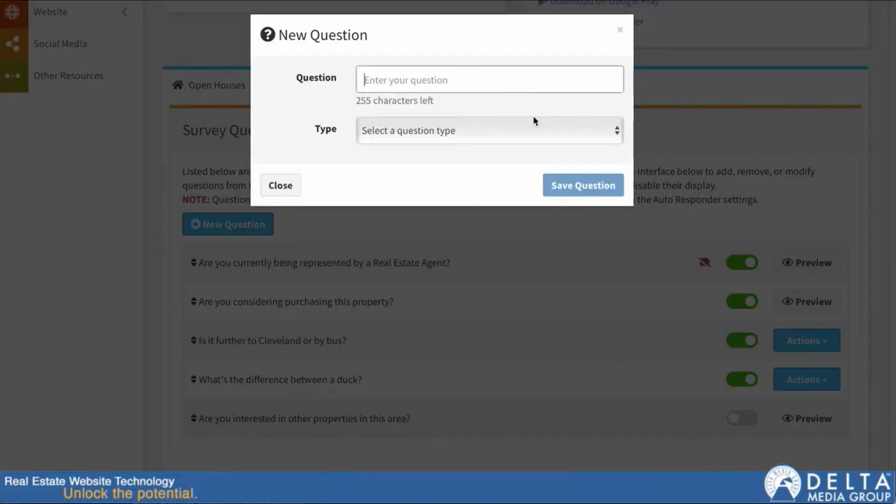
{"action": "type", "text": "This is my "}
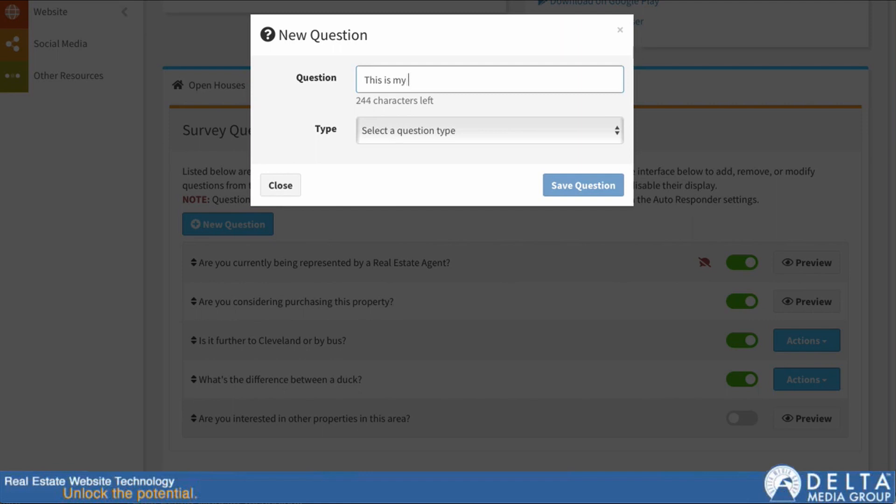
{"action": "type", "text": "question"}
{"action": "left_click", "coordinate": [564, 133]}
{"action": "left_click", "coordinate": [545, 140]}
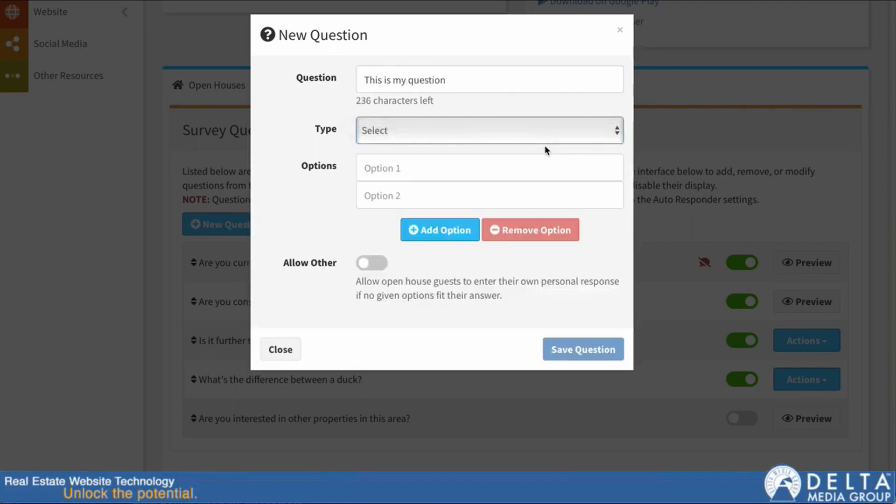
{"action": "left_click", "coordinate": [382, 165]}
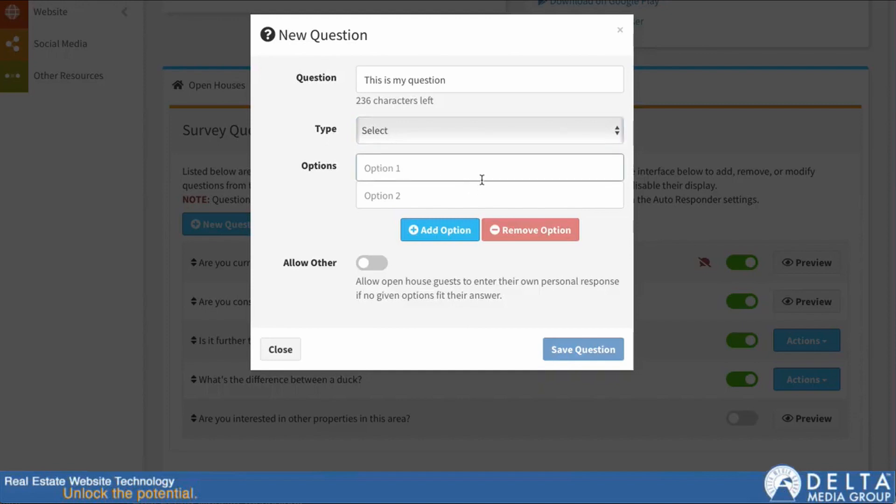
{"action": "type", "text": "First AnswerS"}
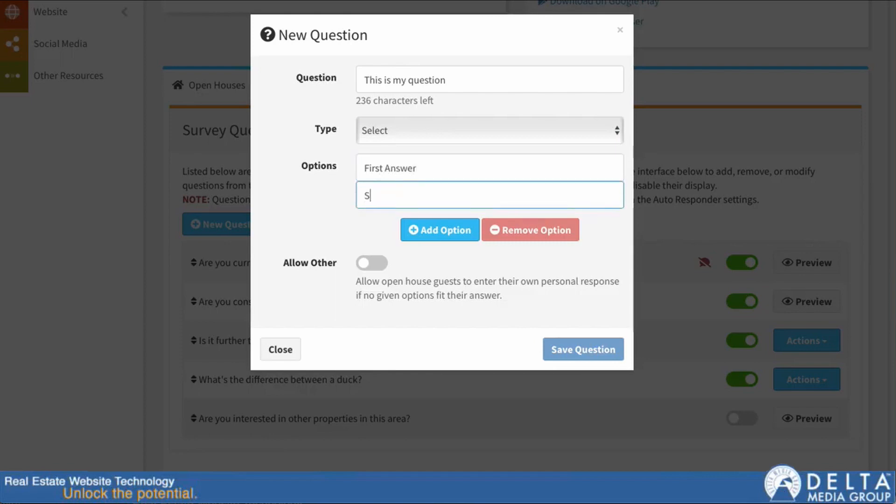
{"action": "type", "text": "econd Answer"}
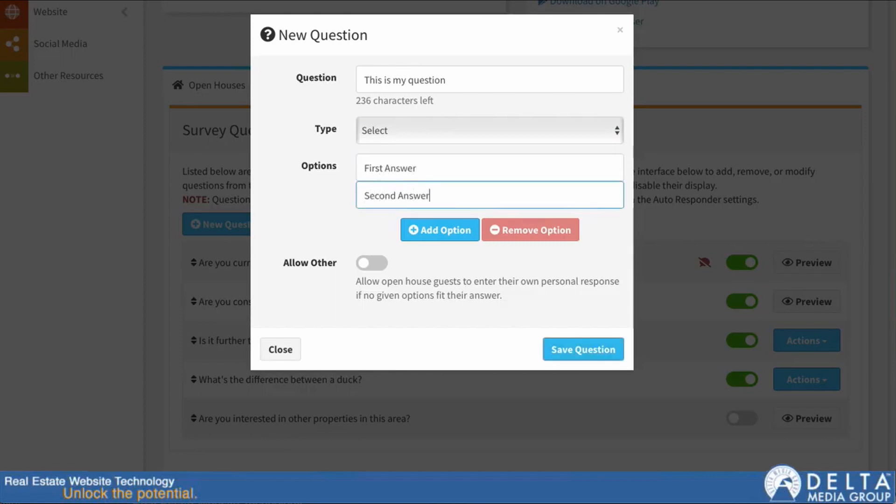
{"action": "left_click", "coordinate": [418, 230]}
{"action": "left_click", "coordinate": [387, 225]}
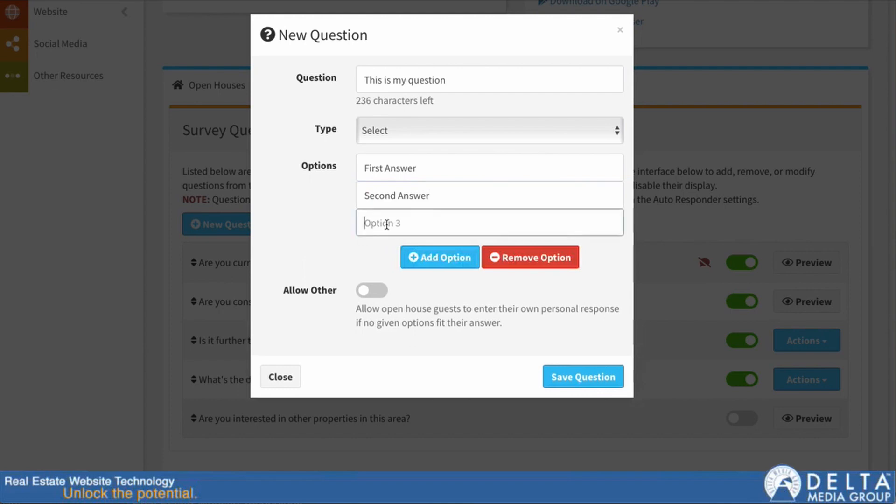
{"action": "type", "text": "Third Answer"}
{"action": "left_click", "coordinate": [369, 290]}
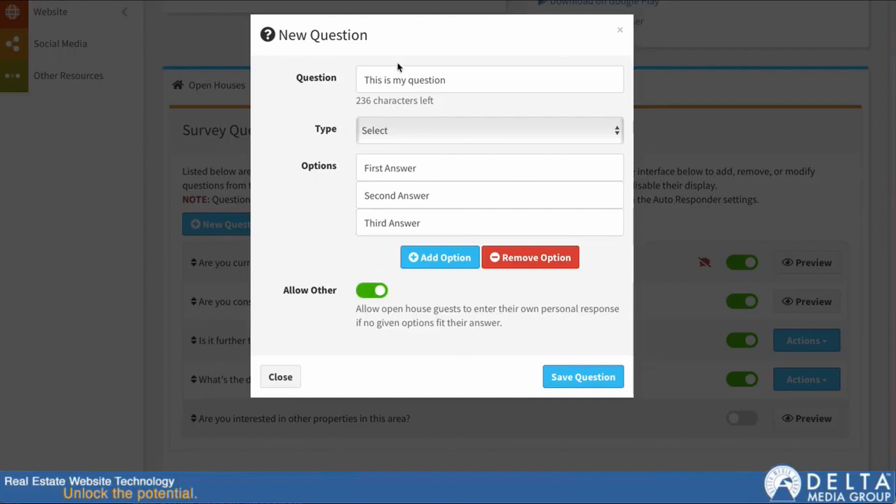
{"action": "left_click", "coordinate": [598, 376]}
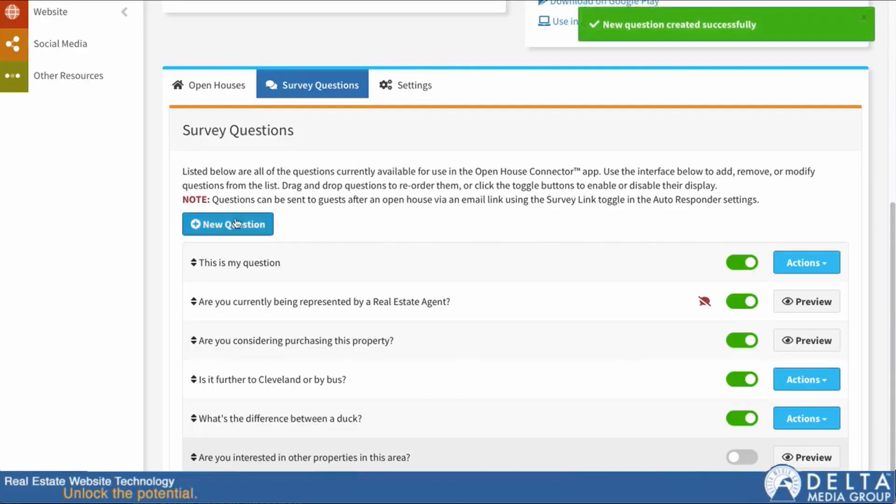
Step: Preview 'This is my question' and try each answer choice, including a custom Other answer
{"action": "left_click", "coordinate": [825, 270]}
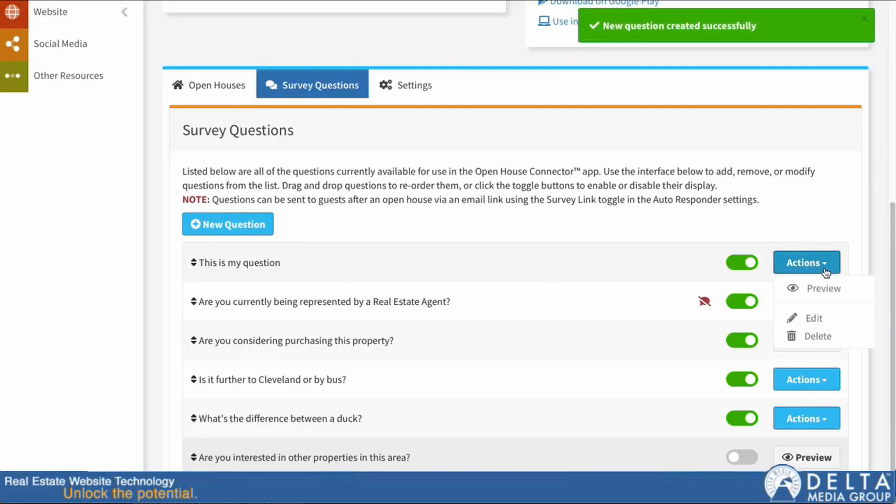
{"action": "left_click", "coordinate": [823, 288]}
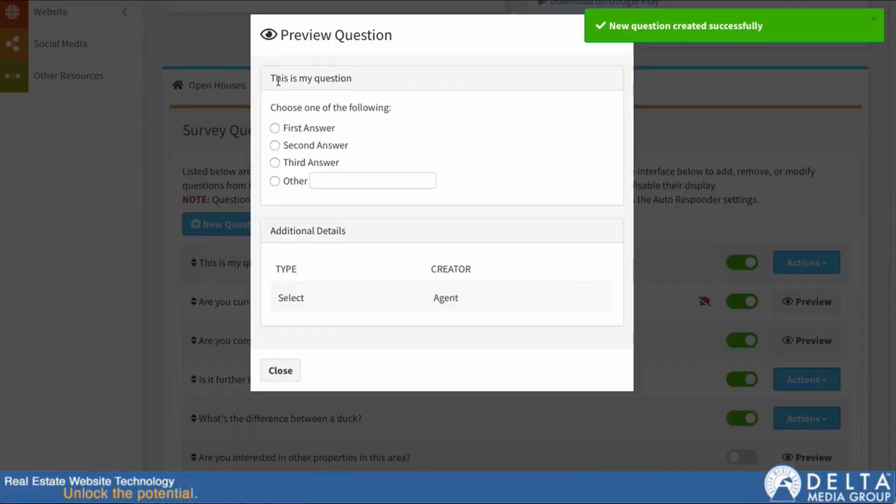
{"action": "left_click", "coordinate": [276, 129]}
{"action": "left_click", "coordinate": [276, 145]}
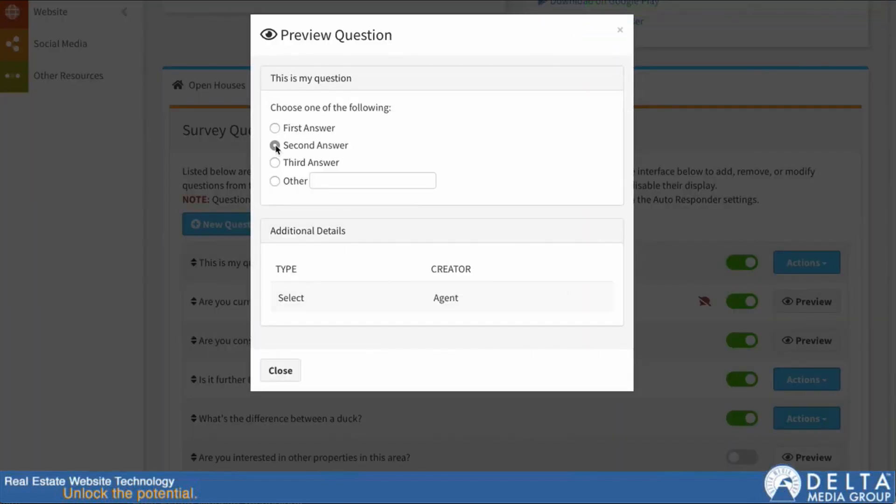
{"action": "left_click", "coordinate": [274, 163]}
{"action": "left_click", "coordinate": [275, 145]}
{"action": "left_click", "coordinate": [275, 181]}
{"action": "left_click", "coordinate": [332, 181]}
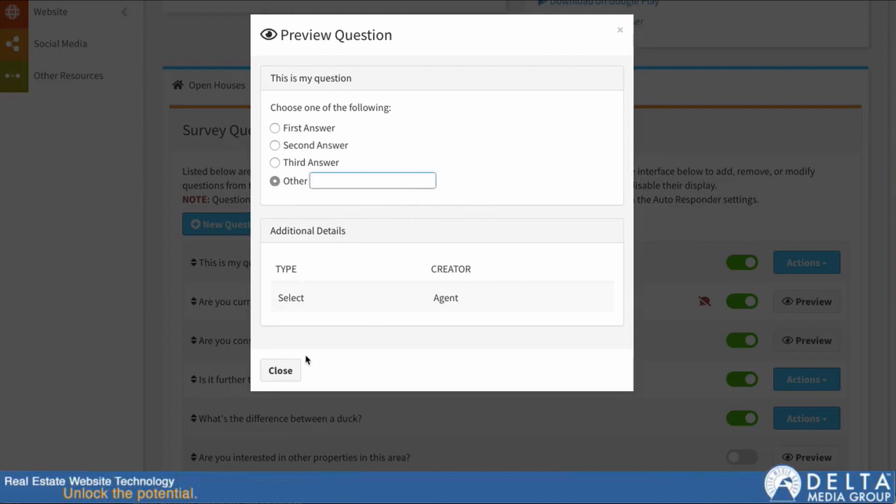
{"action": "left_click", "coordinate": [289, 370]}
Step: Change the question's type to Represented by Another Agent and save the changes
{"action": "left_click", "coordinate": [803, 262]}
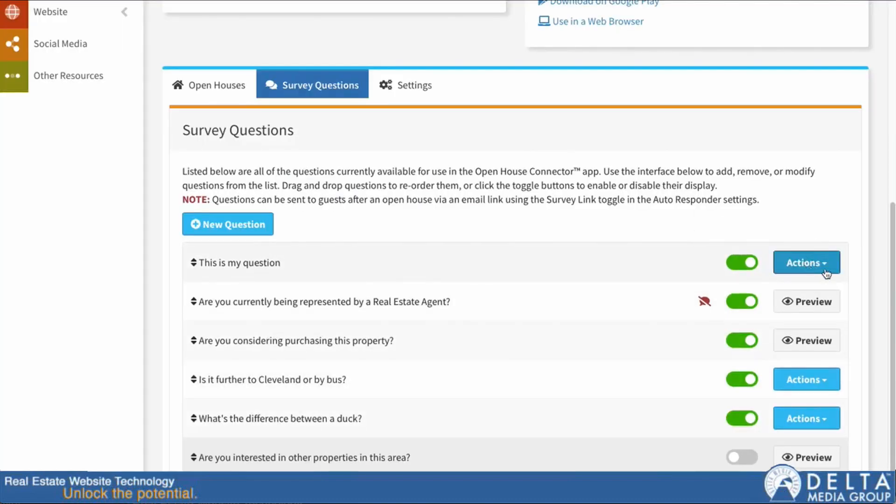
{"action": "left_click", "coordinate": [816, 319]}
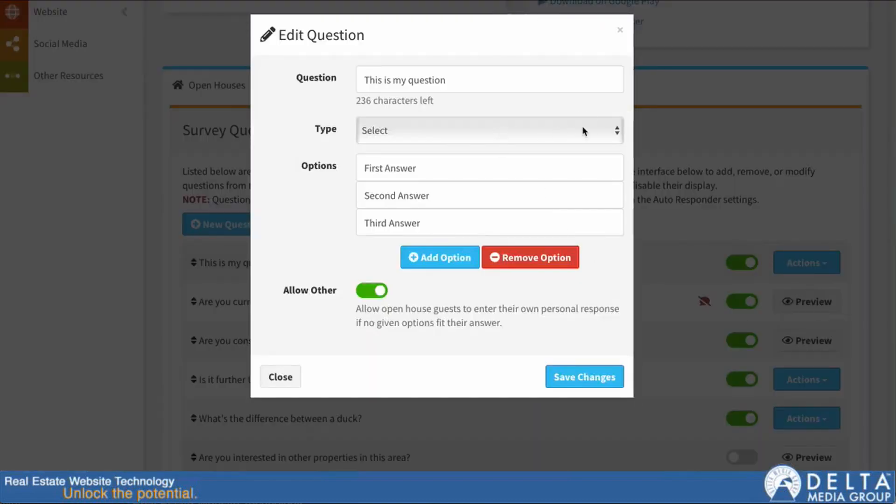
{"action": "left_click", "coordinate": [584, 131]}
{"action": "left_click", "coordinate": [563, 142]}
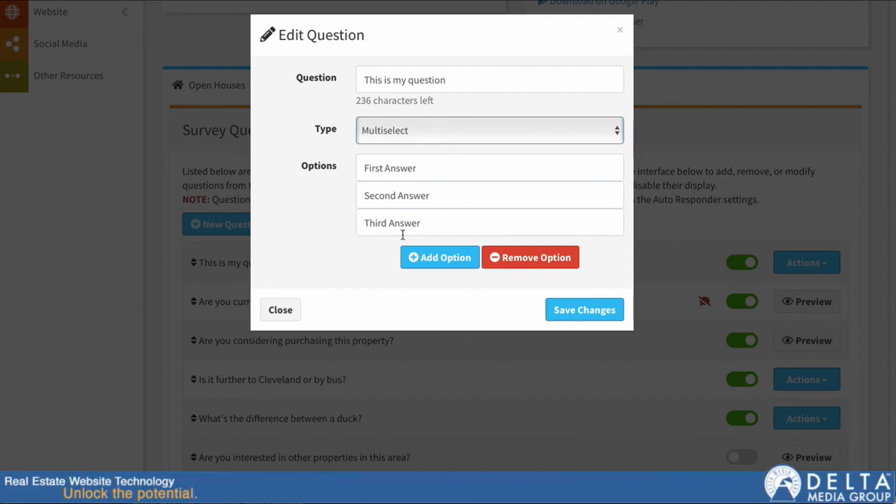
{"action": "left_click", "coordinate": [454, 135]}
{"action": "left_click", "coordinate": [446, 144]}
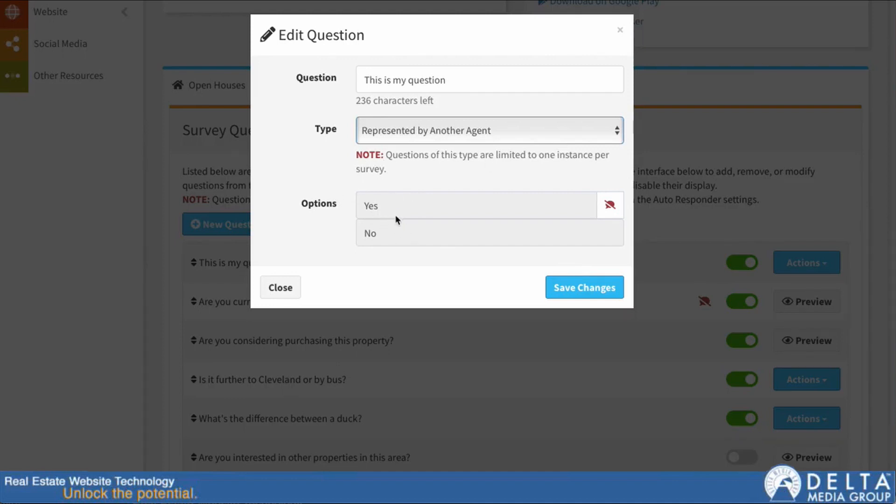
{"action": "double_click", "coordinate": [399, 80]}
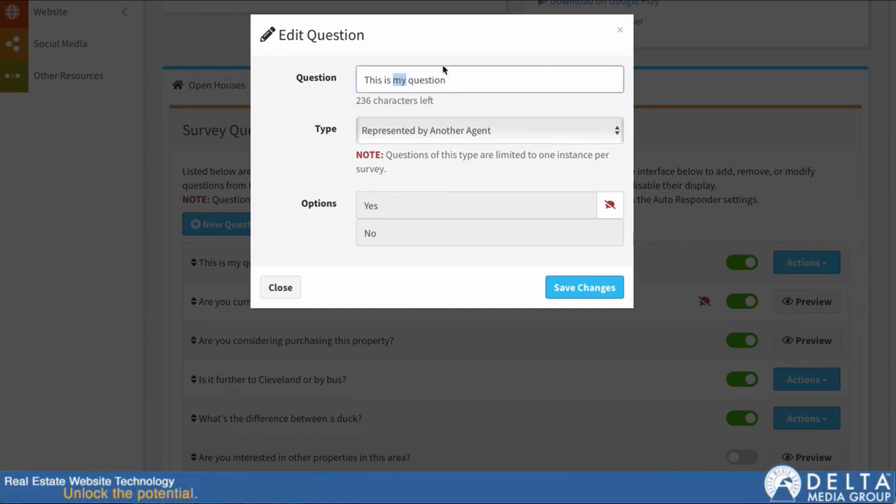
{"action": "left_click", "coordinate": [571, 288]}
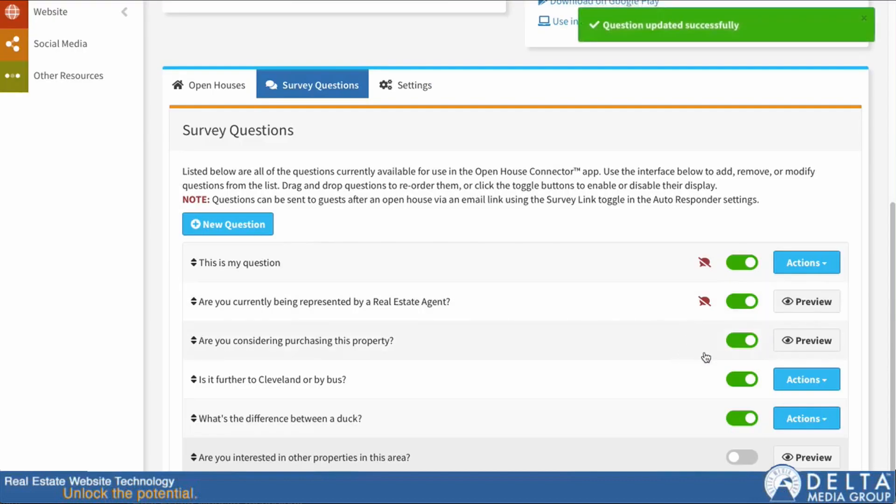
Step: Edit 'This is my question' again, set its type to Text Response, and save
{"action": "mouse_move", "coordinate": [704, 266]}
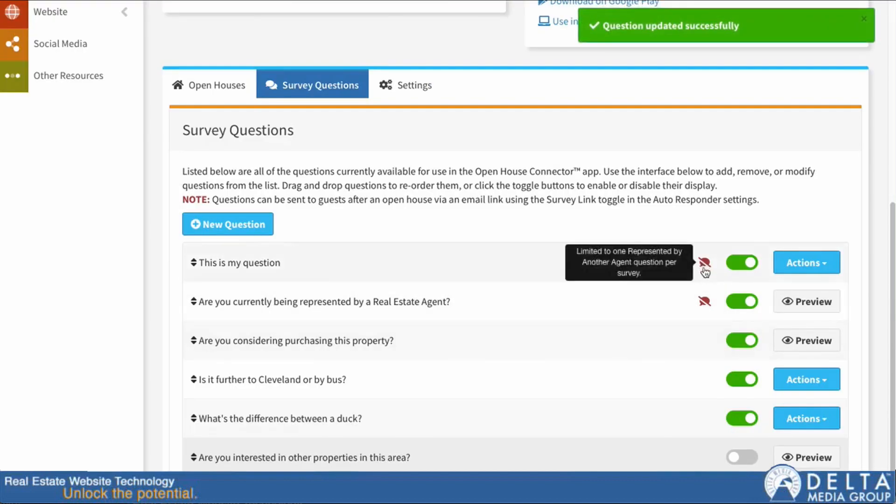
{"action": "mouse_move", "coordinate": [704, 302]}
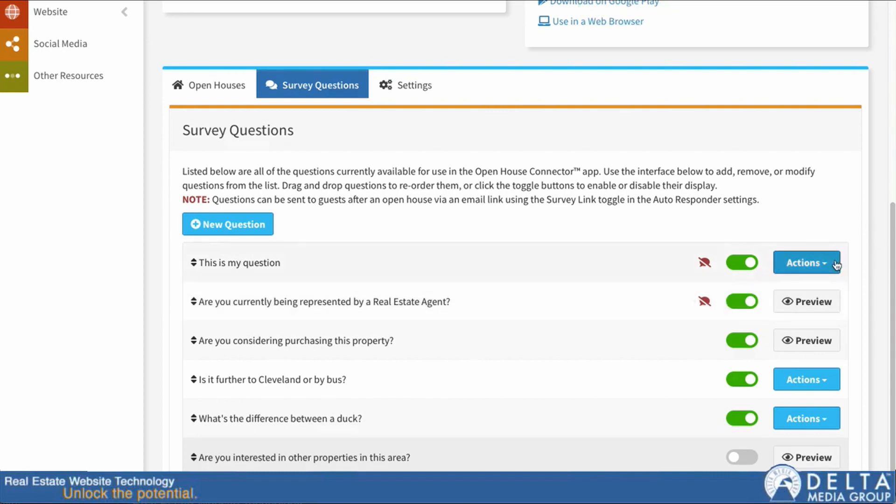
{"action": "left_click", "coordinate": [819, 267]}
{"action": "left_click", "coordinate": [809, 318]}
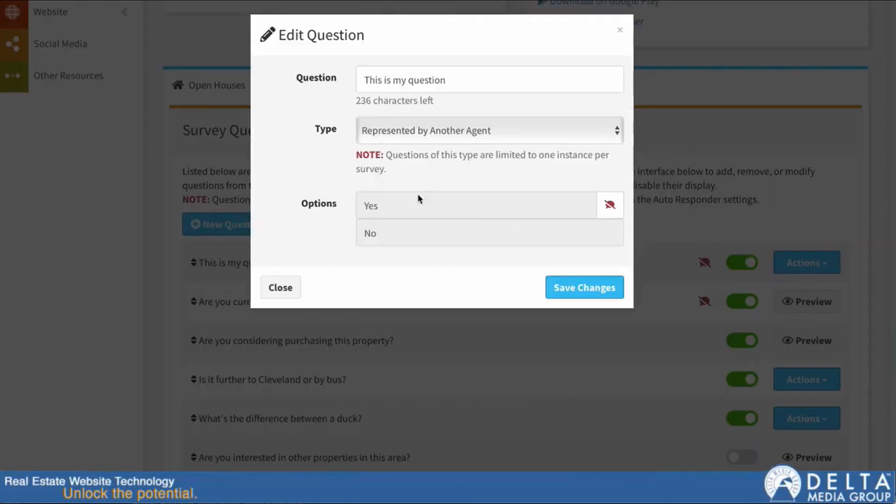
{"action": "left_click", "coordinate": [614, 130]}
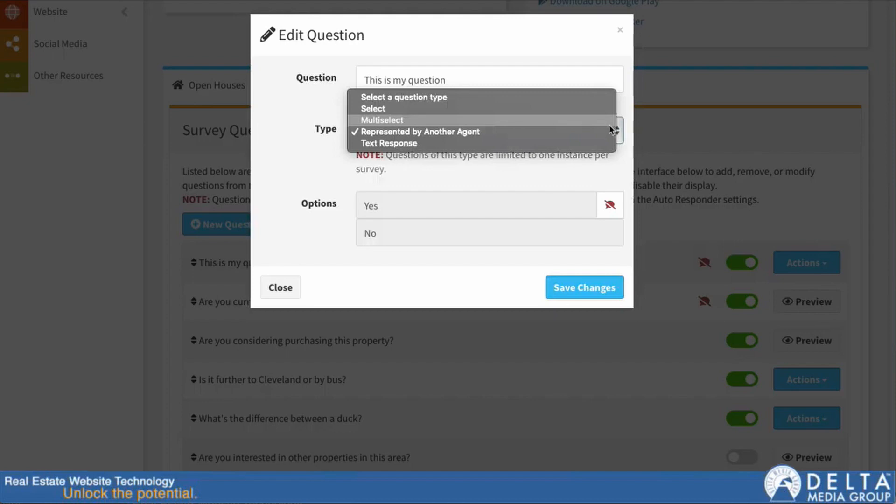
{"action": "left_click", "coordinate": [590, 144]}
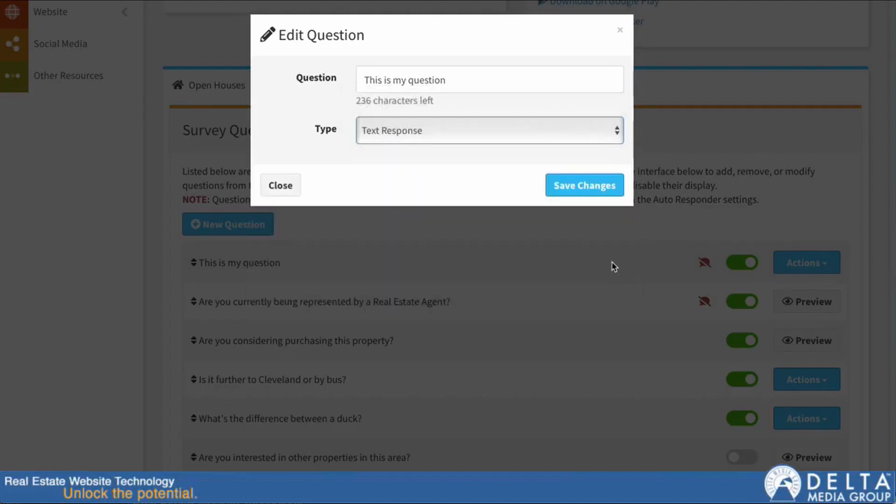
{"action": "left_click", "coordinate": [563, 191]}
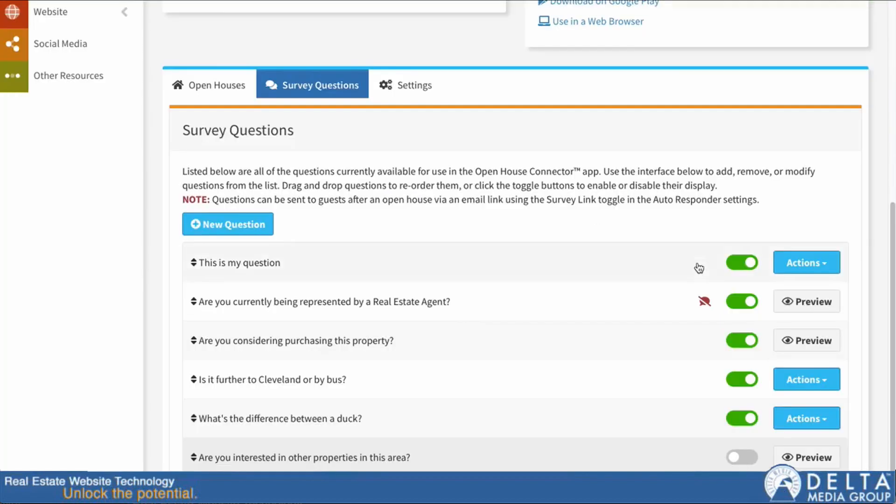
{"action": "left_click", "coordinate": [831, 267]}
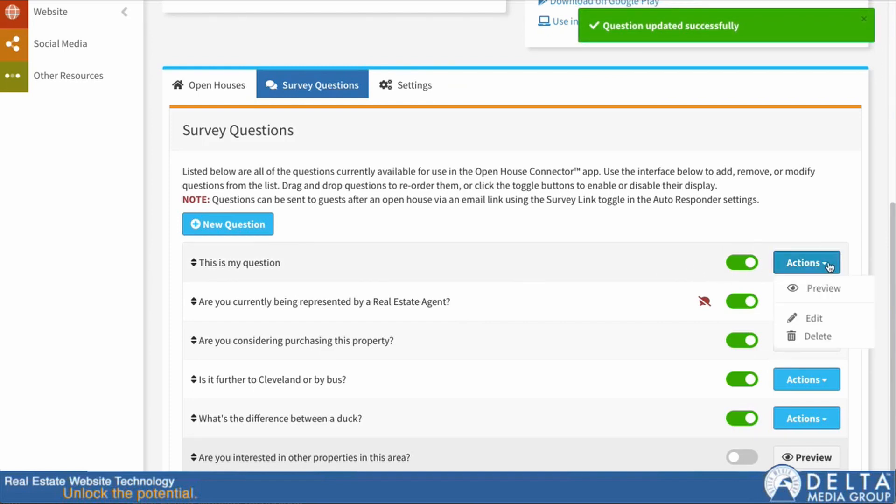
Step: Preview the Text Response question, then disable and re-enable it in the survey
{"action": "left_click", "coordinate": [820, 288]}
{"action": "left_click", "coordinate": [315, 153]}
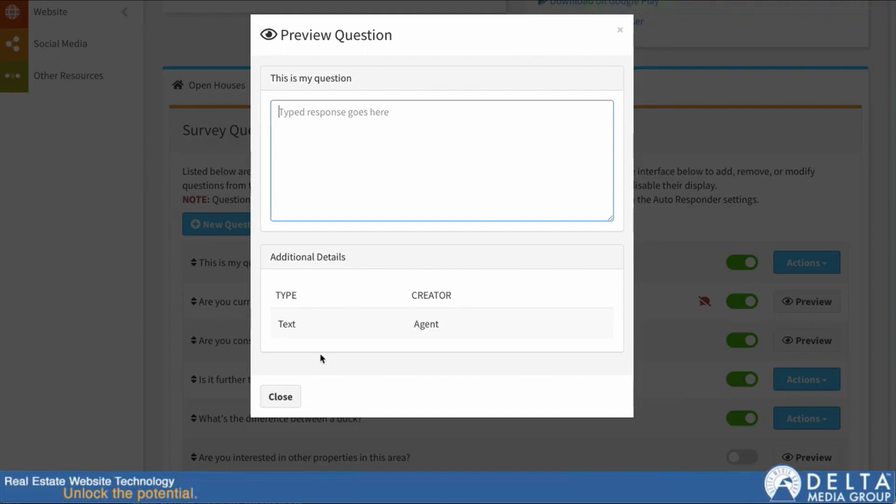
{"action": "left_click", "coordinate": [284, 396]}
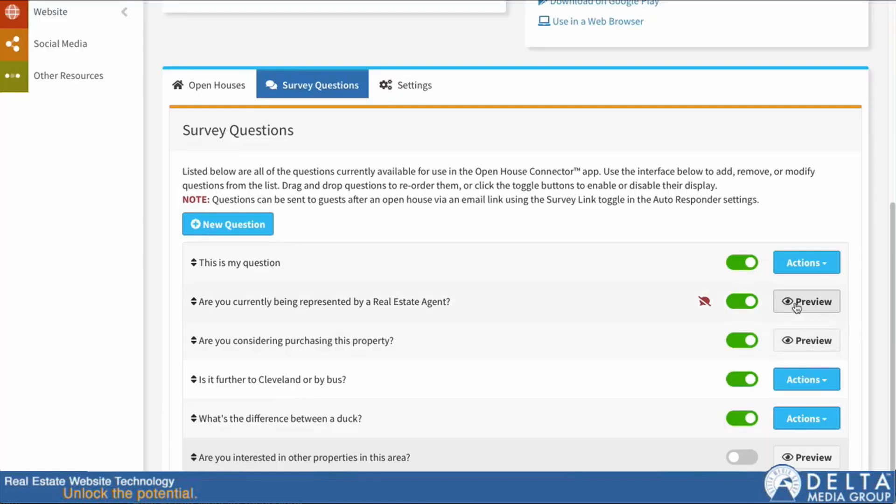
{"action": "left_click", "coordinate": [744, 263]}
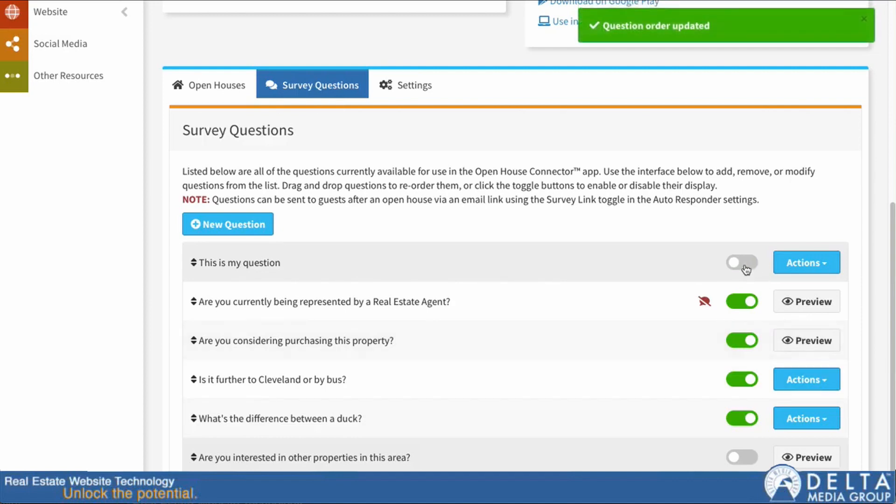
{"action": "left_click", "coordinate": [745, 265]}
Step: Delete "This is my question" through Actions > Delete and confirm the deletion
{"action": "left_click", "coordinate": [823, 264]}
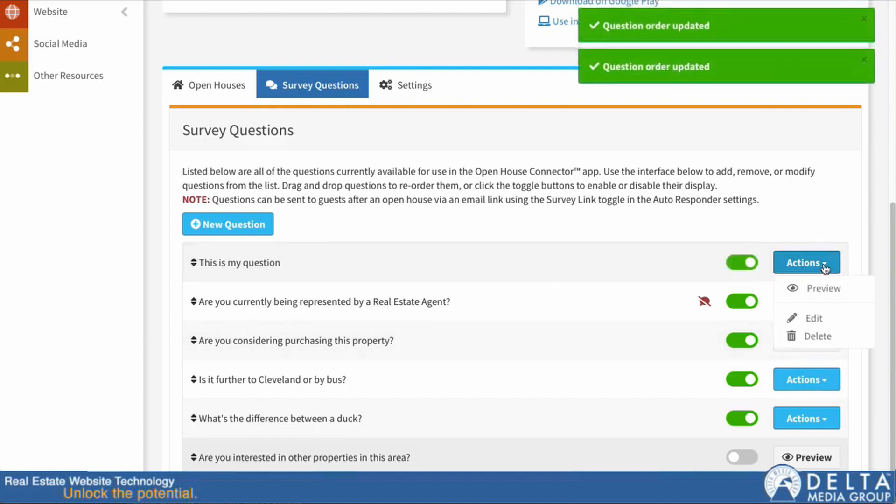
{"action": "left_click", "coordinate": [819, 337]}
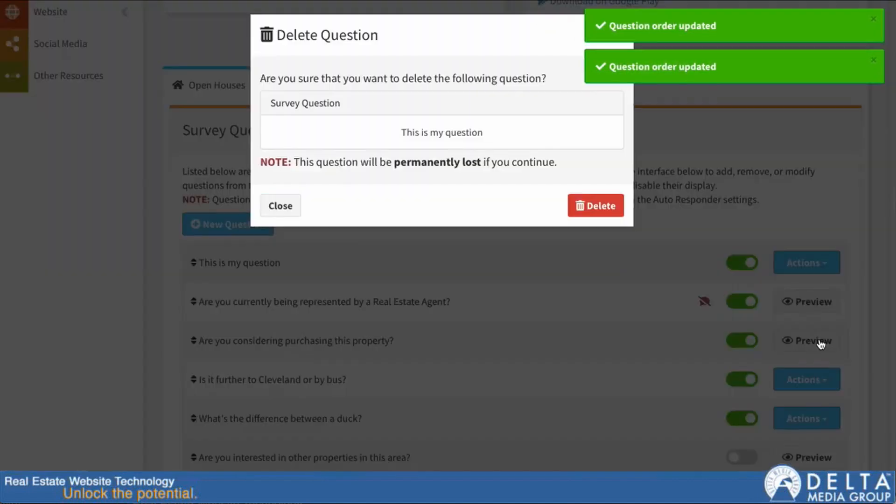
{"action": "left_click", "coordinate": [595, 206]}
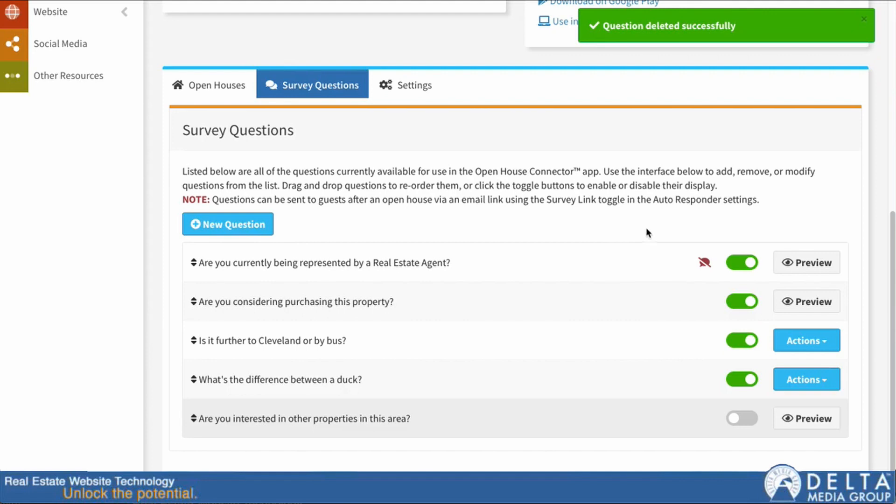
{"action": "scroll", "coordinate": [524, 213], "scroll_direction": "up", "scroll_amount": 7}
{"action": "scroll", "coordinate": [487, 229], "scroll_direction": "down", "scroll_amount": 5}
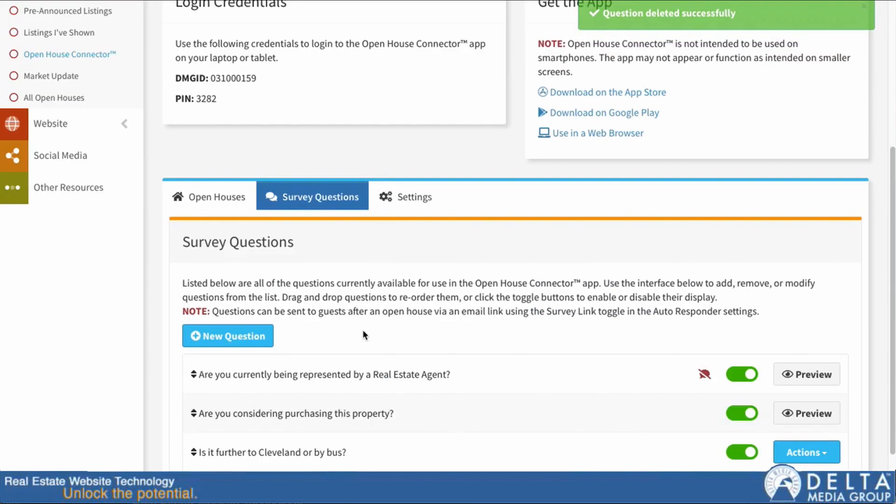
{"action": "scroll", "coordinate": [362, 329], "scroll_direction": "up", "scroll_amount": 1}
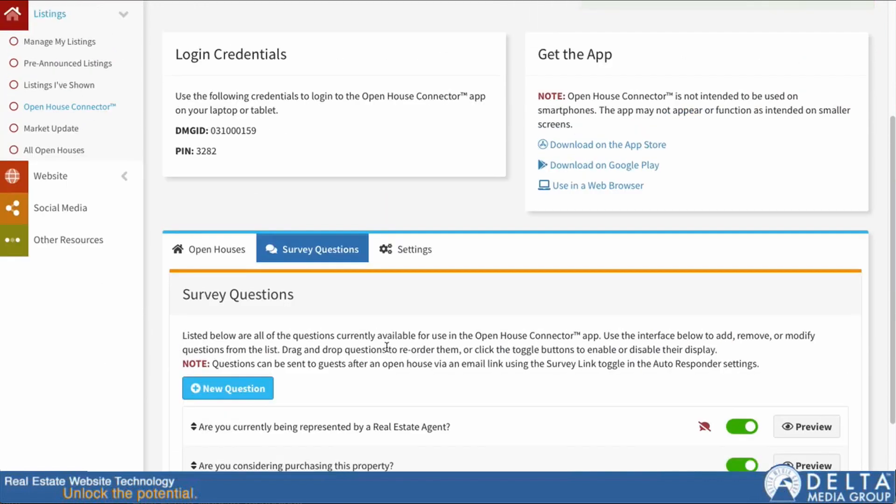
Step: From the Open Houses tab, launch Open House Connector in a web browser
{"action": "left_click", "coordinate": [219, 249]}
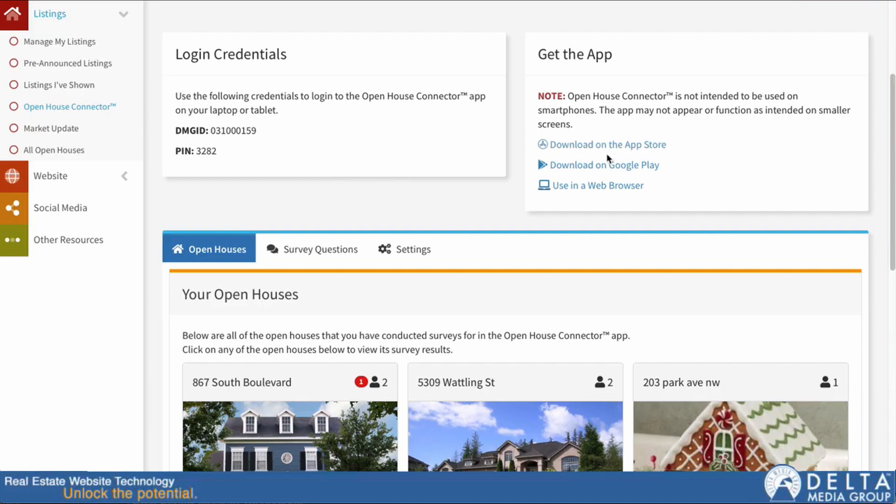
{"action": "left_click", "coordinate": [569, 187]}
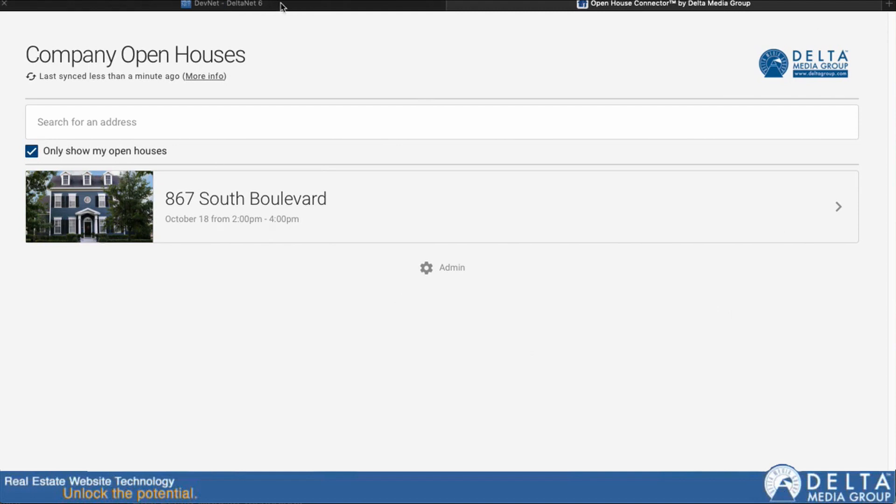
{"action": "mouse_move", "coordinate": [281, 7]}
{"action": "left_click", "coordinate": [32, 151]}
{"action": "left_click", "coordinate": [69, 117]}
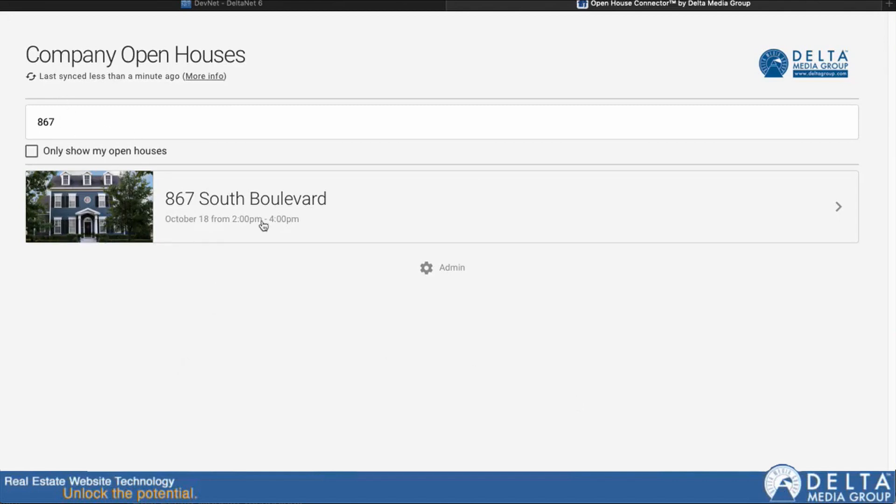
{"action": "left_click_drag", "start_coordinate": [60, 121], "coordinate": [30, 122]}
{"action": "type", "text": "1"}
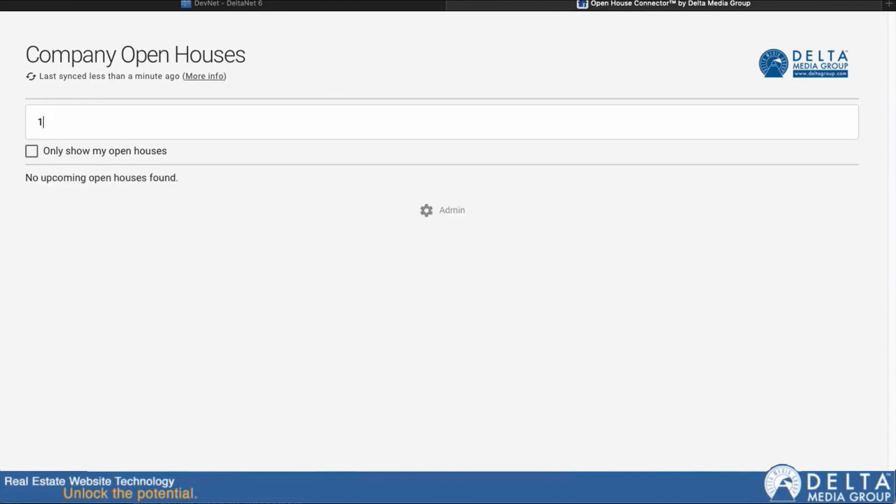
{"action": "type", "text": "00"}
{"action": "key", "text": "BackSpace"}
{"action": "key", "text": "BackSpace"}
{"action": "key", "text": "BackSpace"}
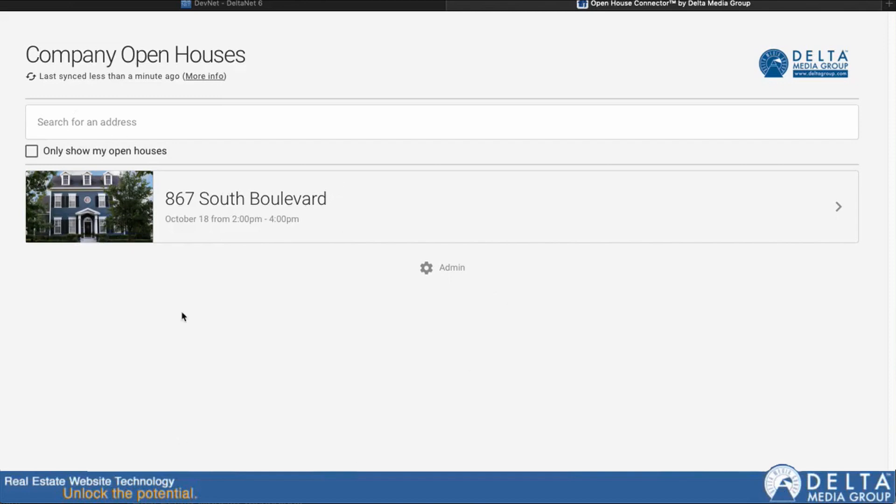
{"action": "left_click", "coordinate": [319, 212]}
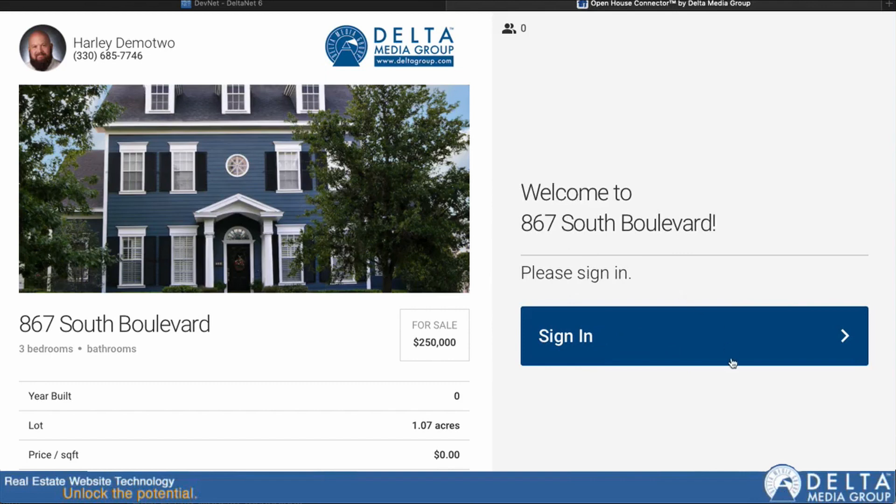
Step: Start the guest sign-in and enter the test guest's full name and e-mail address
{"action": "left_click", "coordinate": [674, 348]}
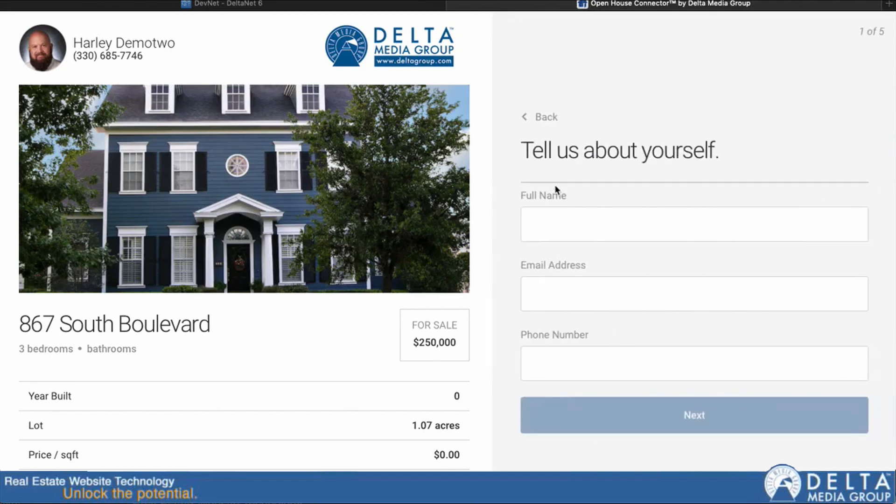
{"action": "left_click", "coordinate": [542, 237]}
{"action": "type", "text": "Open House"}
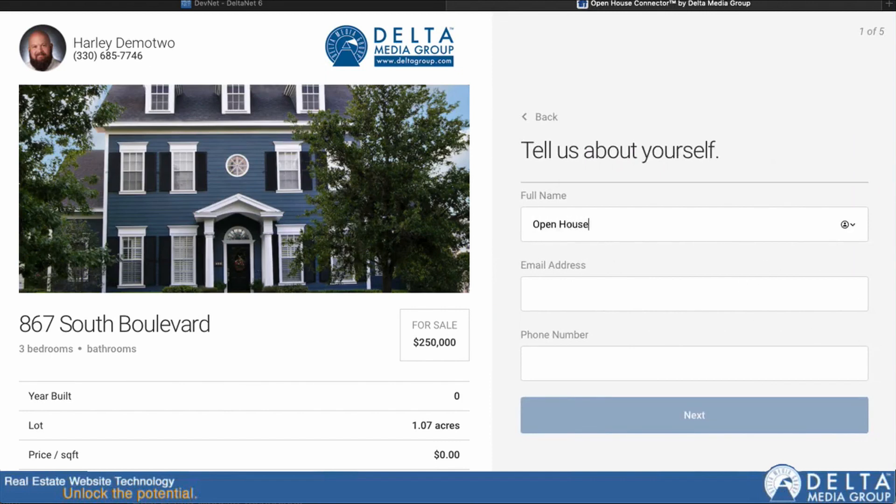
{"action": "type", "text": "r"}
{"action": "key", "text": "Tab"}
{"action": "type", "text": "attendee@"}
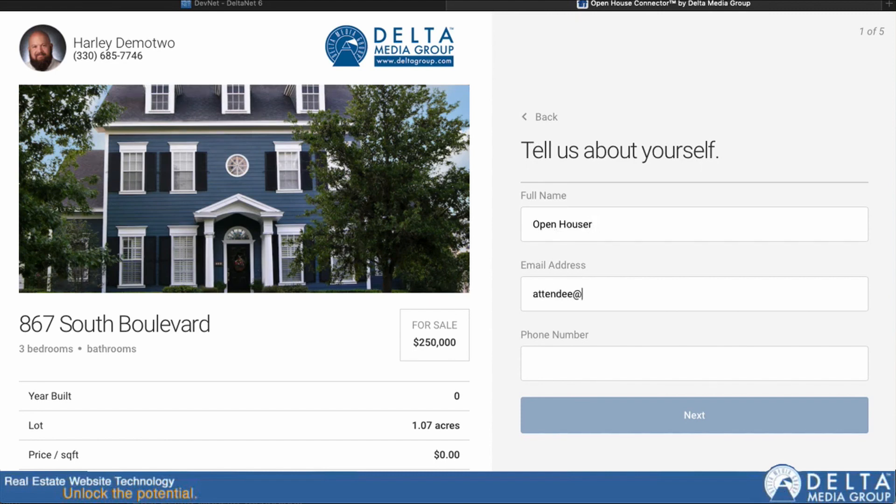
{"action": "type", "text": "g"}
{"action": "key", "text": "BackSpace"}
{"action": "type", "text": "tesint"}
{"action": "key", "text": "BackSpace"}
{"action": "key", "text": "BackSpace"}
{"action": "key", "text": "BackSpace"}
{"action": "type", "text": "ting.com"}
Step: Enter the guest's phone number and submit the contact details
{"action": "left_click", "coordinate": [600, 366]}
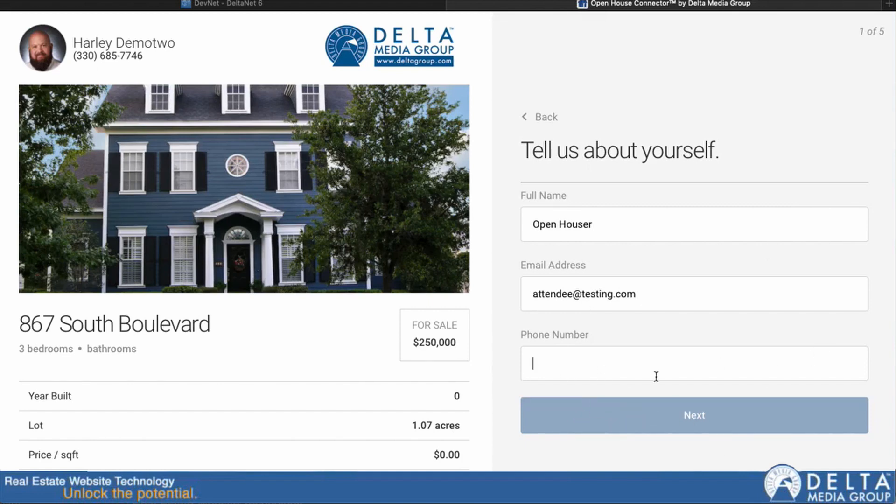
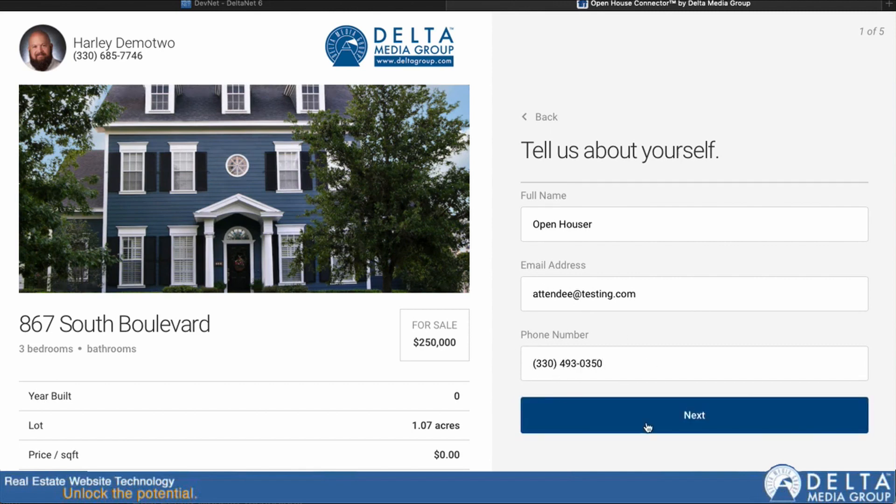
{"action": "left_click", "coordinate": [690, 424]}
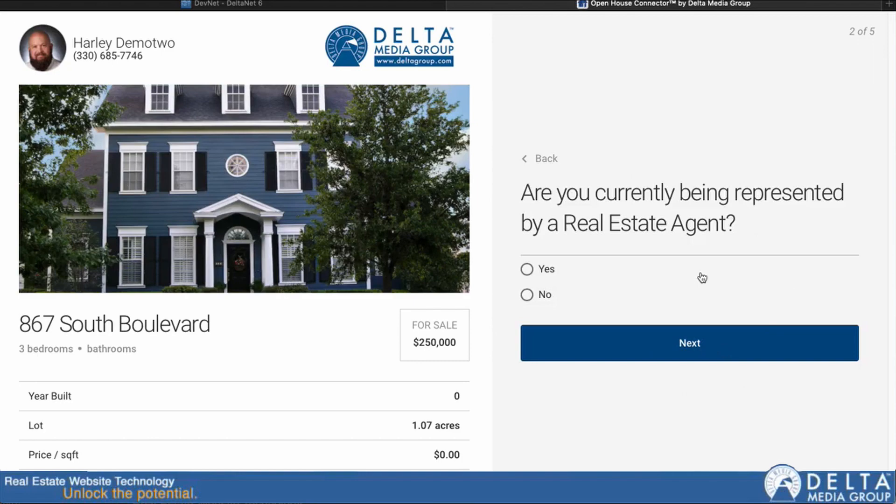
{"action": "left_click", "coordinate": [242, 5]}
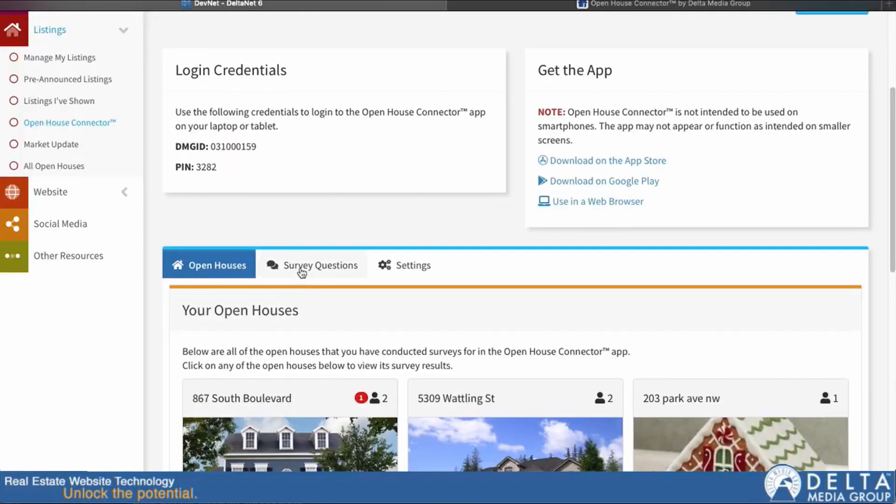
{"action": "left_click", "coordinate": [391, 269]}
{"action": "scroll", "coordinate": [456, 350], "scroll_direction": "down", "scroll_amount": 15}
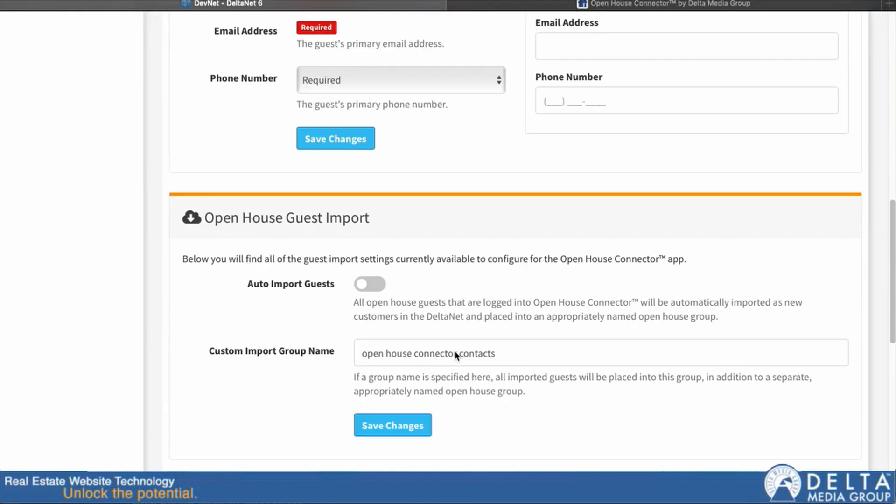
{"action": "scroll", "coordinate": [483, 338], "scroll_direction": "down", "scroll_amount": 1}
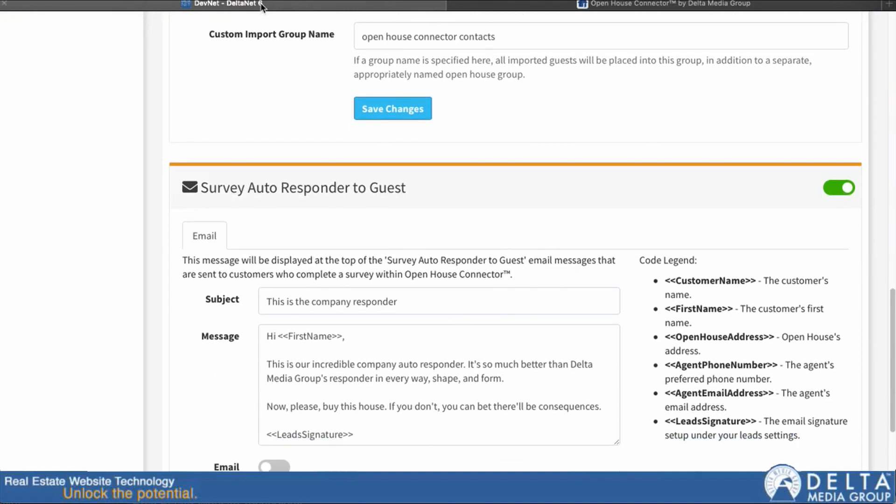
{"action": "left_click", "coordinate": [559, 4]}
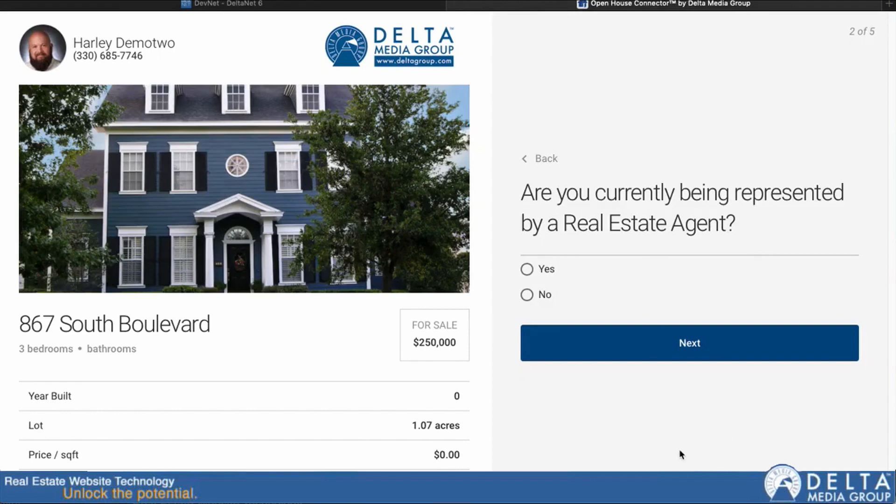
Step: Answer No to agent representation, Yes to purchasing, and tick by bus and cleveland
{"action": "left_click", "coordinate": [528, 298]}
{"action": "left_click", "coordinate": [697, 357]}
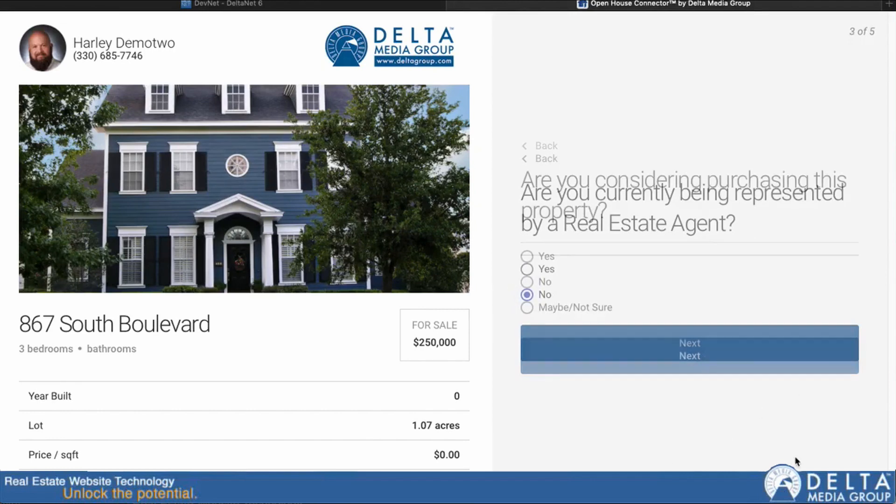
{"action": "left_click", "coordinate": [527, 256]}
{"action": "left_click", "coordinate": [692, 357]}
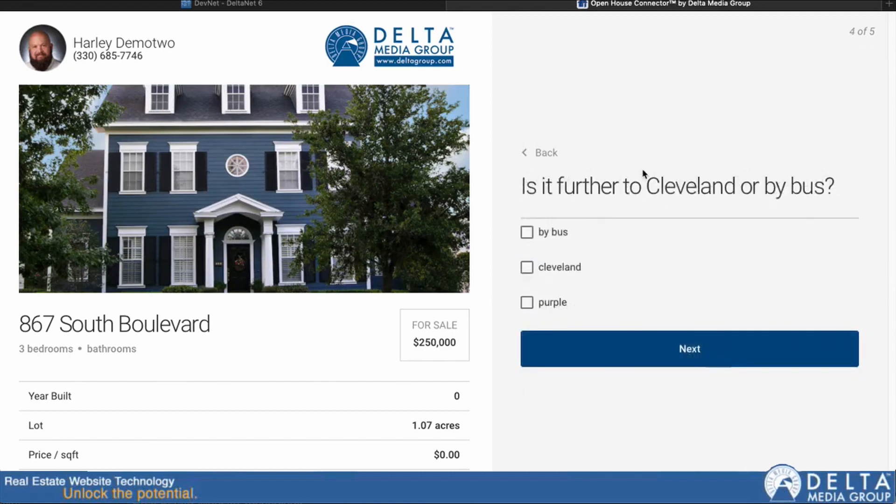
{"action": "left_click", "coordinate": [528, 232]}
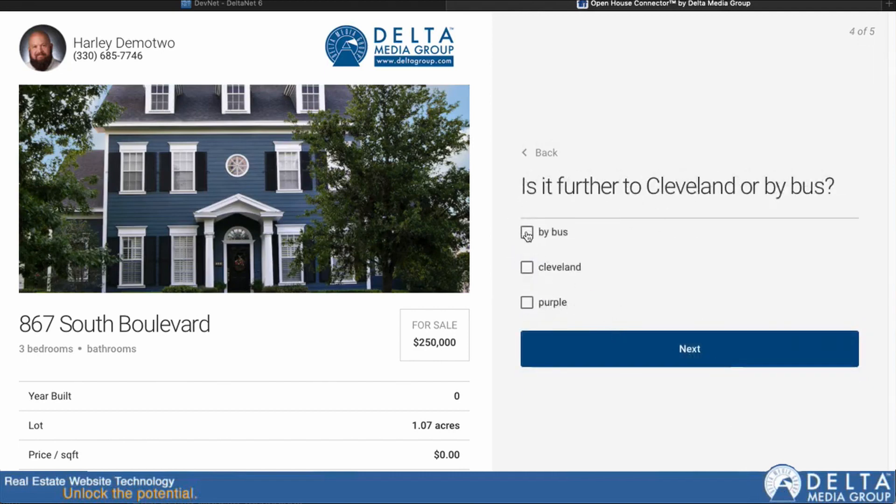
{"action": "left_click", "coordinate": [527, 267]}
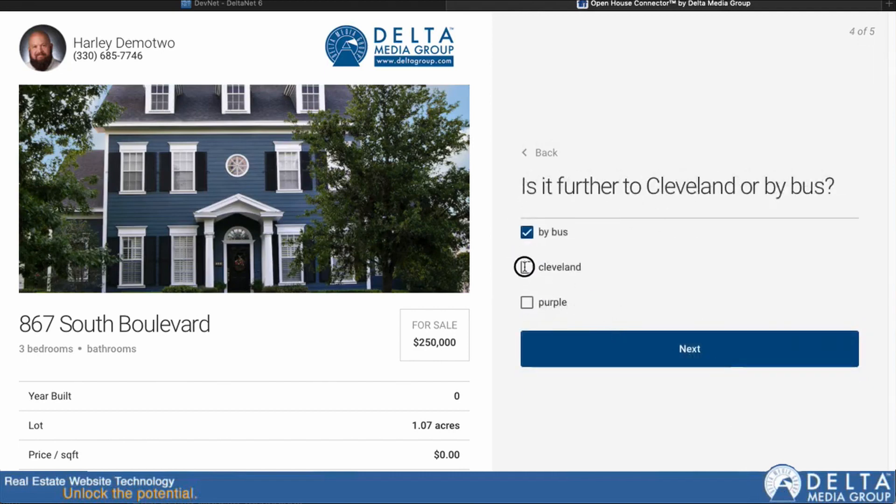
Step: Choose "It's shortest leg is both the same" for the duck question, submit, and finish
{"action": "left_click", "coordinate": [690, 354]}
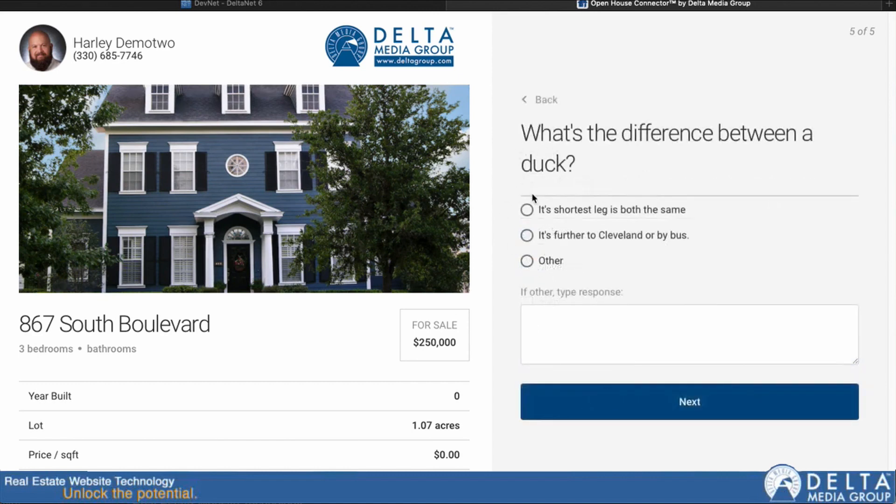
{"action": "left_click", "coordinate": [527, 209]}
{"action": "left_click", "coordinate": [692, 415]}
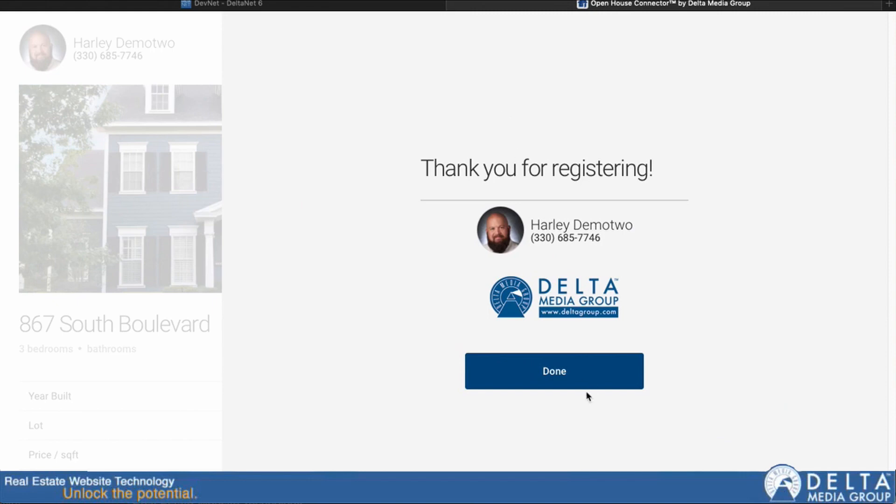
{"action": "left_click", "coordinate": [570, 380]}
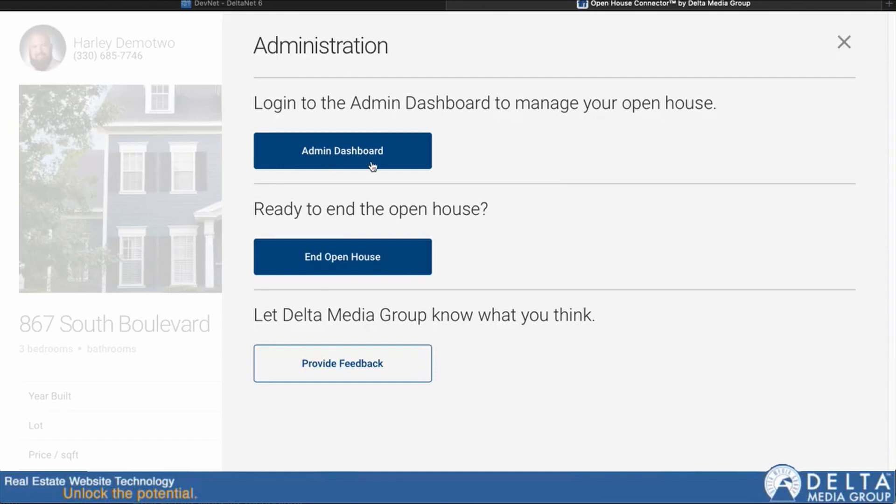
Step: Log in to the Admin Dashboard with the PIN looked up in DeltaNet
{"action": "left_click", "coordinate": [333, 147]}
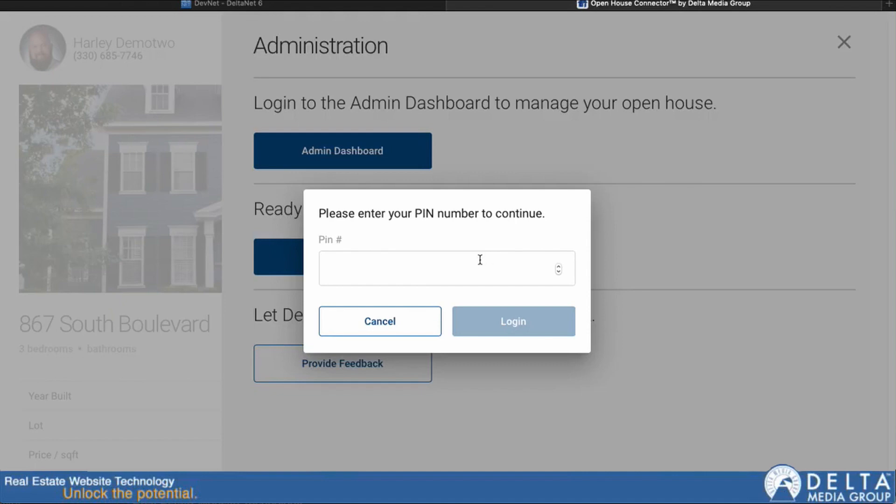
{"action": "left_click", "coordinate": [265, 5]}
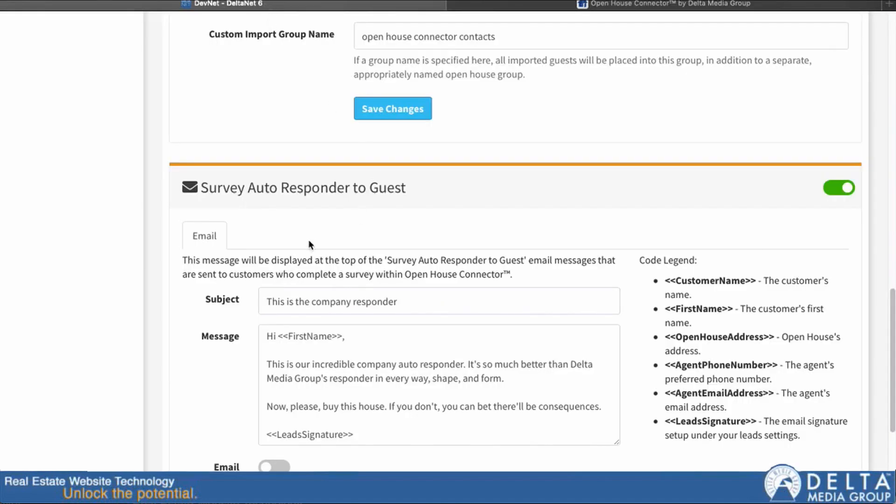
{"action": "scroll", "coordinate": [308, 237], "scroll_direction": "up", "scroll_amount": 15}
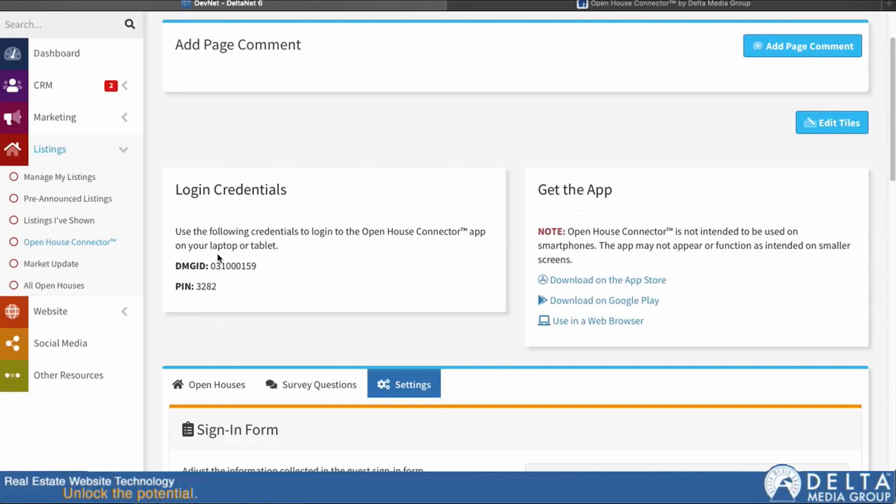
{"action": "left_click", "coordinate": [518, 5]}
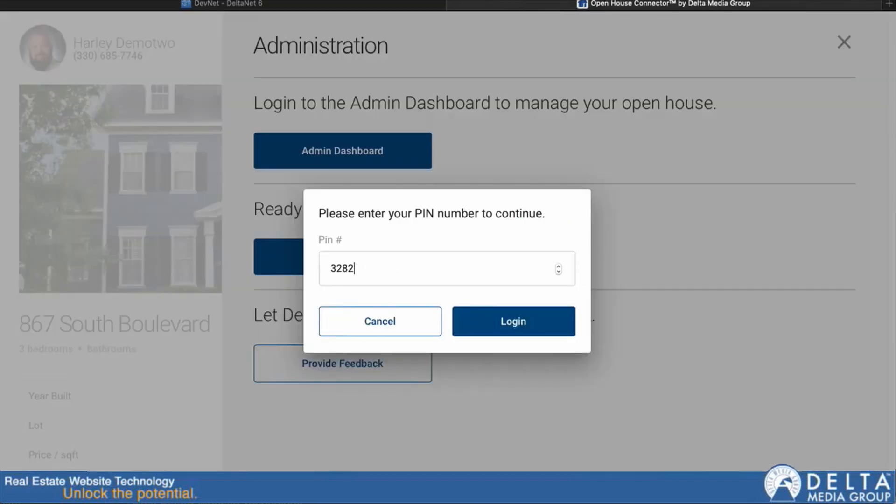
{"action": "left_click", "coordinate": [514, 323]}
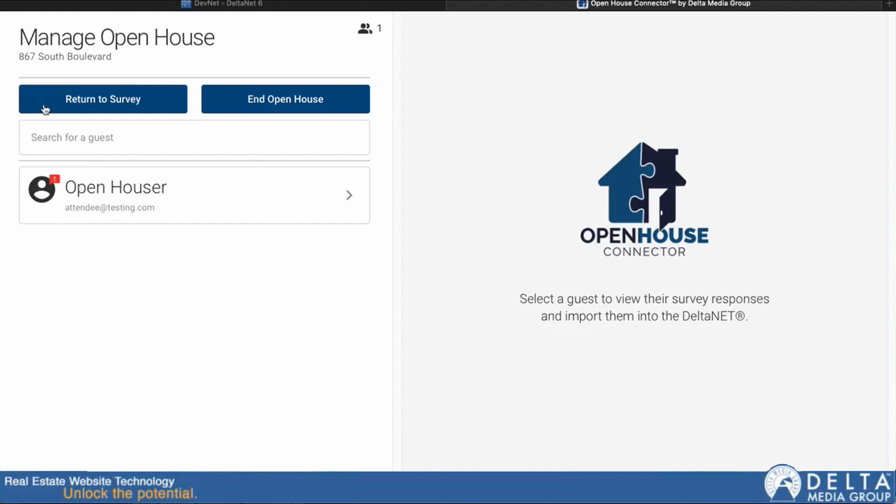
Step: Review the test guest's survey answers, then confirm returning to the guest survey
{"action": "left_click", "coordinate": [60, 144]}
{"action": "left_click", "coordinate": [193, 197]}
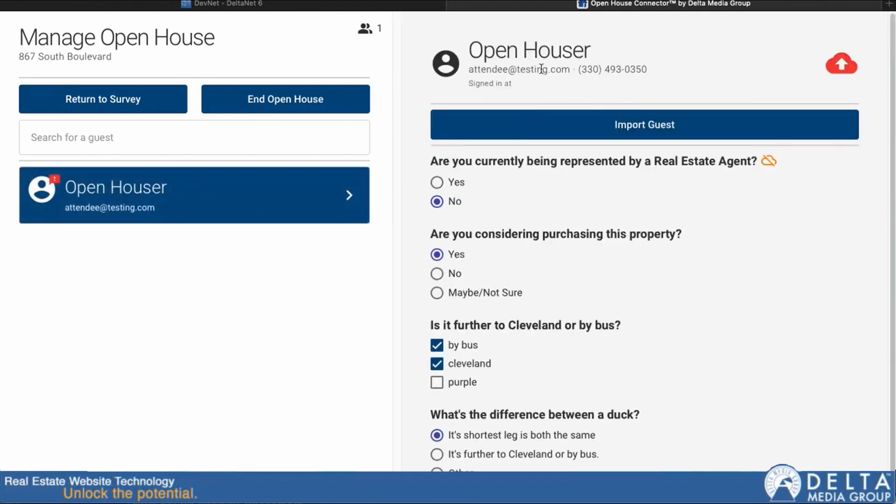
{"action": "scroll", "coordinate": [621, 210], "scroll_direction": "down", "scroll_amount": 1}
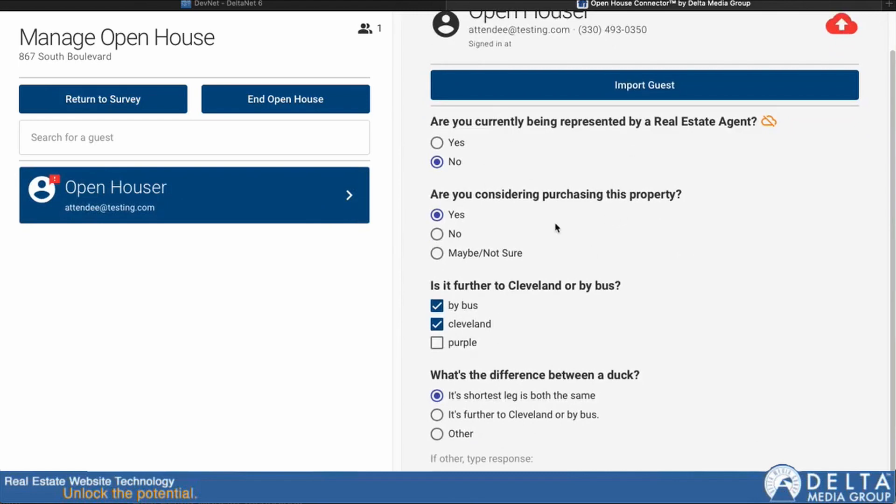
{"action": "scroll", "coordinate": [552, 255], "scroll_direction": "up", "scroll_amount": 1}
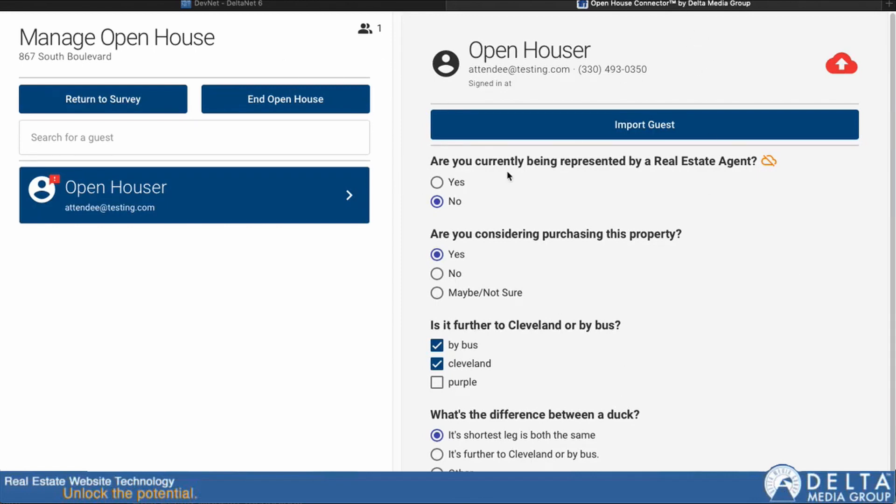
{"action": "left_click", "coordinate": [98, 98]}
{"action": "left_click", "coordinate": [504, 295]}
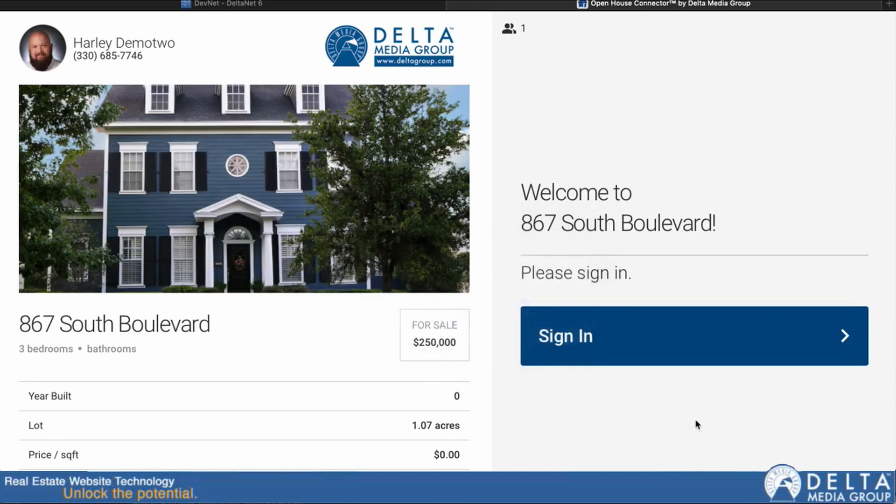
Step: In DeltaNet's open houses list, open survey results for the 10/18/2020 open house
{"action": "left_click", "coordinate": [245, 6]}
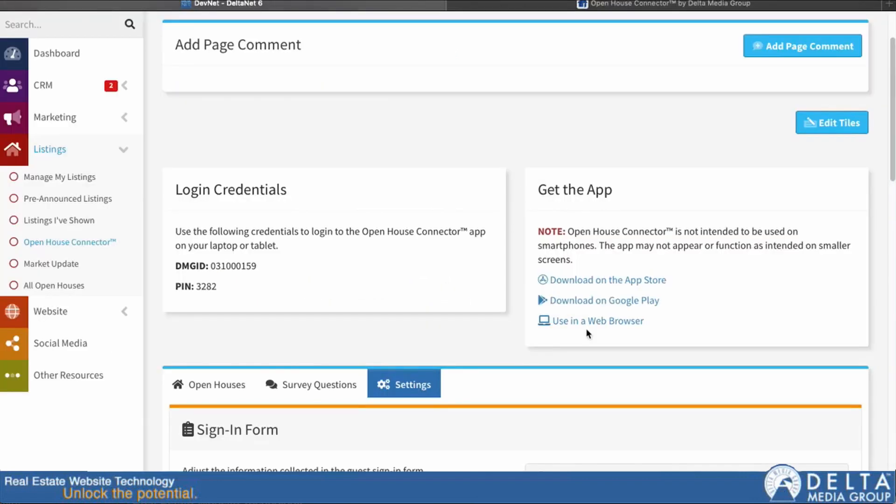
{"action": "left_click", "coordinate": [218, 391]}
{"action": "scroll", "coordinate": [686, 405], "scroll_direction": "down", "scroll_amount": 8}
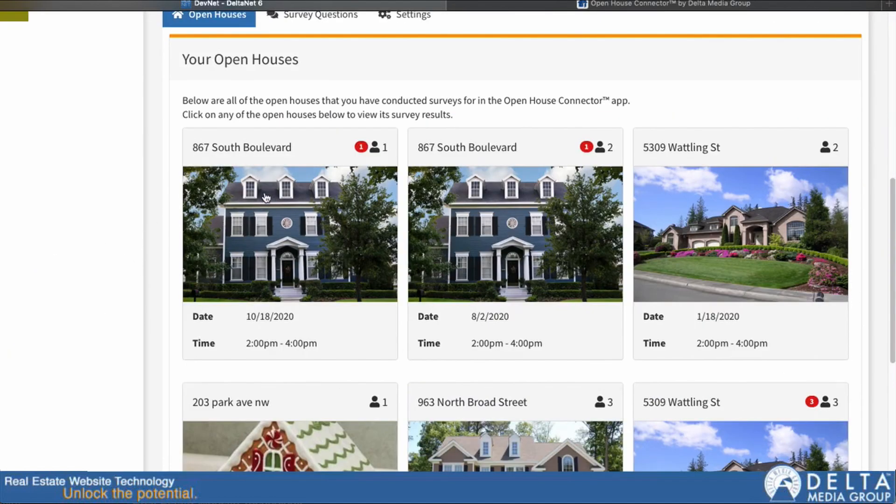
{"action": "mouse_move", "coordinate": [361, 151]}
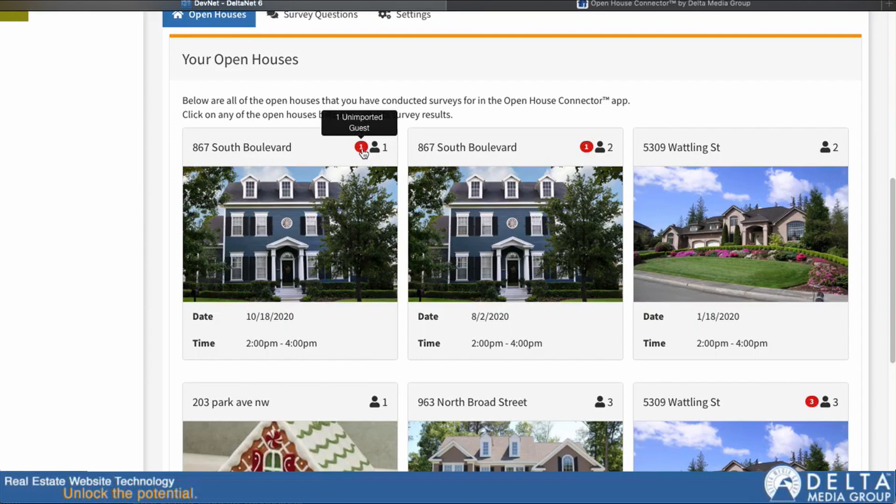
{"action": "left_click", "coordinate": [266, 221]}
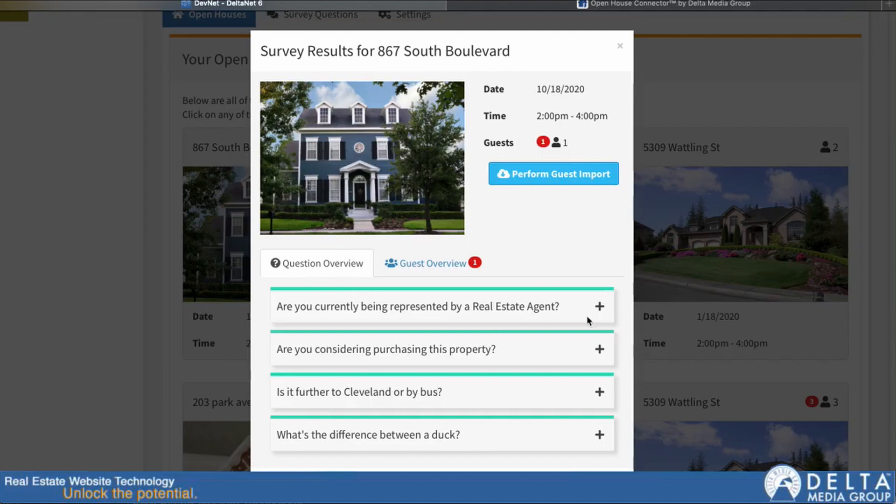
Step: Expand the agent, purchasing, Cleveland and duck question responses, then view the Guest Overview
{"action": "left_click", "coordinate": [599, 308]}
{"action": "scroll", "coordinate": [601, 317], "scroll_direction": "down", "scroll_amount": 1}
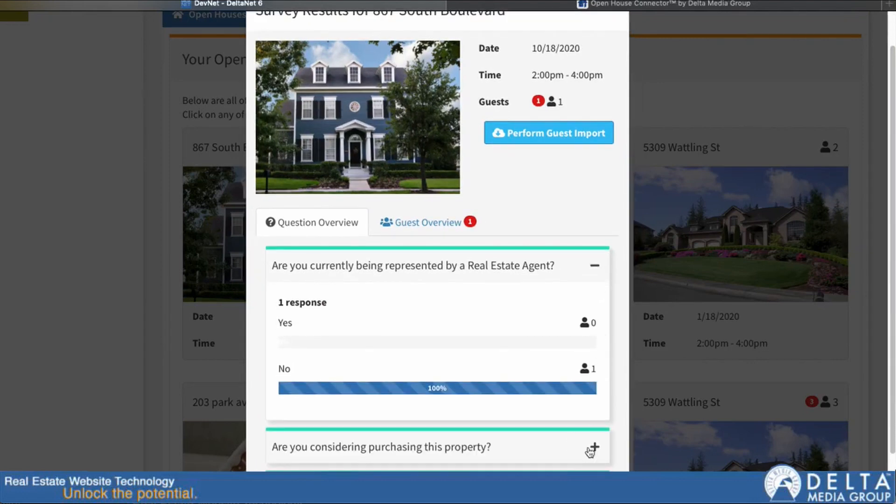
{"action": "left_click", "coordinate": [593, 447]}
{"action": "scroll", "coordinate": [591, 455], "scroll_direction": "down", "scroll_amount": 5}
{"action": "left_click", "coordinate": [593, 396]}
{"action": "scroll", "coordinate": [568, 400], "scroll_direction": "down", "scroll_amount": 4}
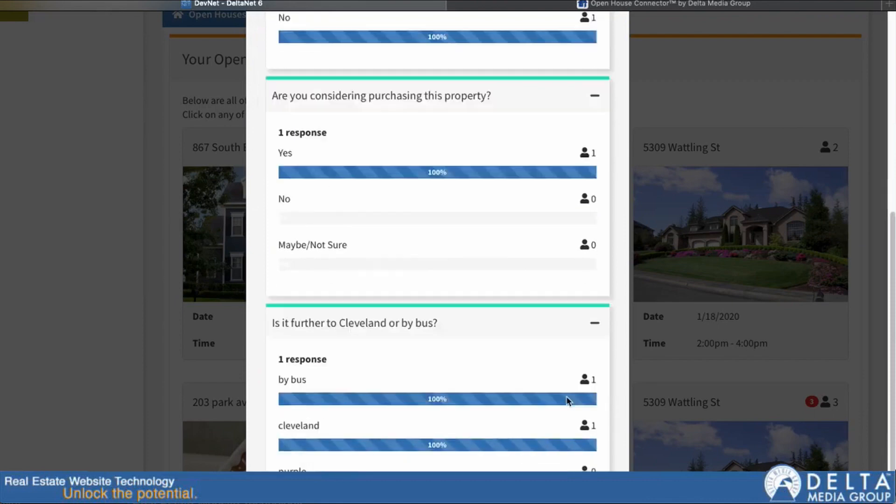
{"action": "left_click", "coordinate": [594, 436]}
{"action": "scroll", "coordinate": [549, 411], "scroll_direction": "down", "scroll_amount": 2}
{"action": "scroll", "coordinate": [549, 411], "scroll_direction": "down", "scroll_amount": 1}
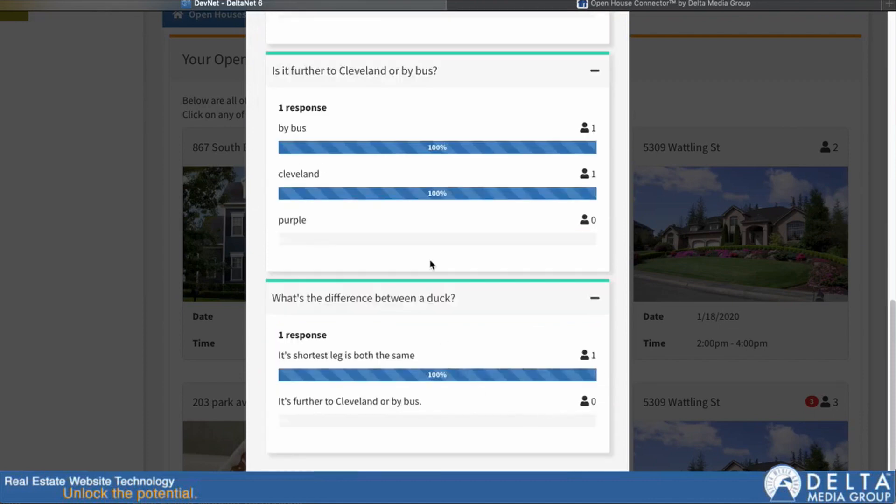
{"action": "scroll", "coordinate": [514, 400], "scroll_direction": "up", "scroll_amount": 1}
{"action": "scroll", "coordinate": [458, 326], "scroll_direction": "up", "scroll_amount": 4}
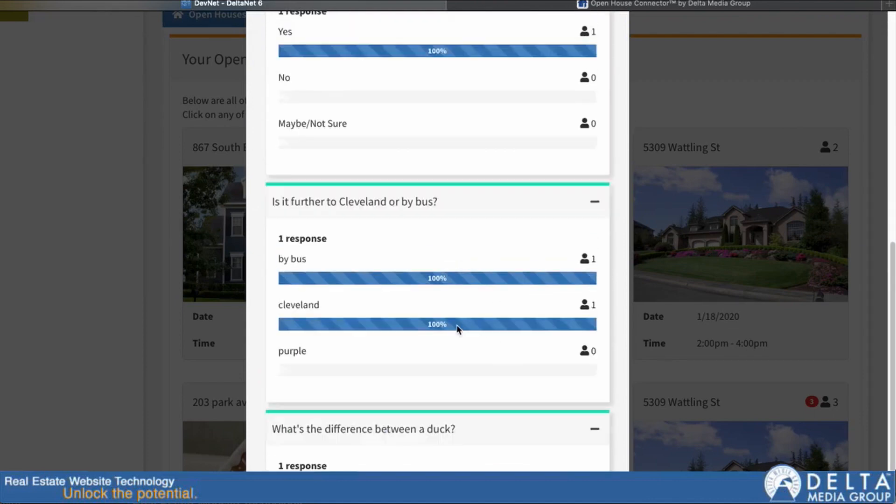
{"action": "scroll", "coordinate": [433, 140], "scroll_direction": "up", "scroll_amount": 2}
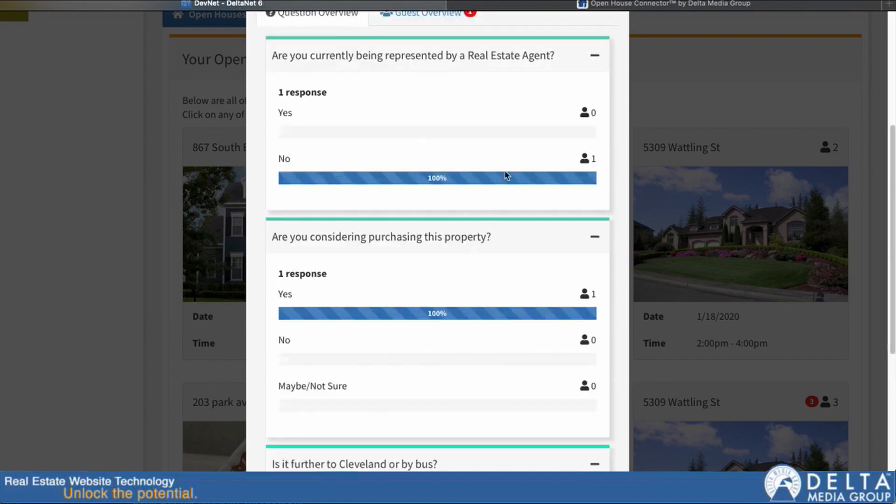
{"action": "scroll", "coordinate": [507, 175], "scroll_direction": "up", "scroll_amount": 3}
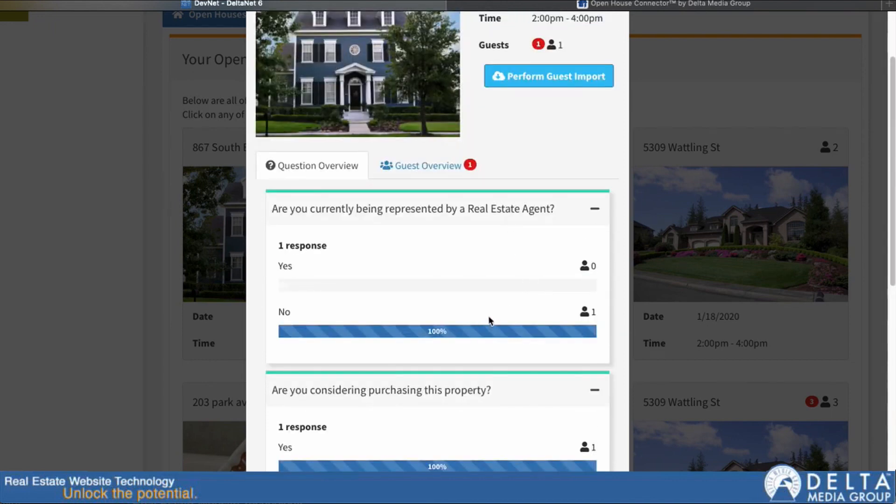
{"action": "scroll", "coordinate": [490, 320], "scroll_direction": "up", "scroll_amount": 2}
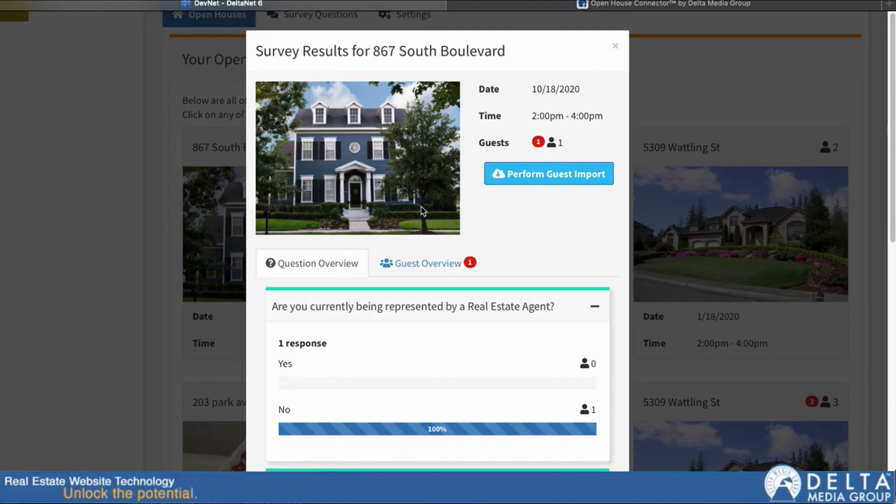
{"action": "left_click", "coordinate": [412, 268]}
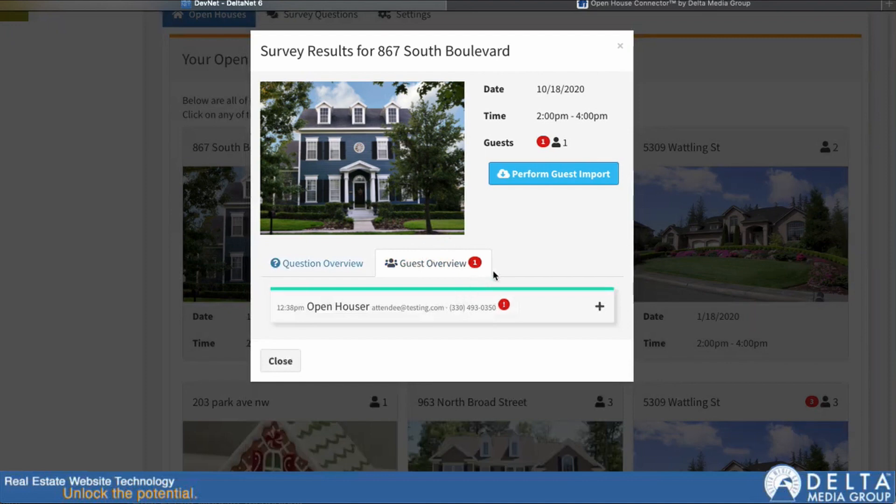
Step: Expand the test guest's row to show their individual survey answers
{"action": "left_click", "coordinate": [599, 306]}
{"action": "scroll", "coordinate": [581, 331], "scroll_direction": "down", "scroll_amount": 3}
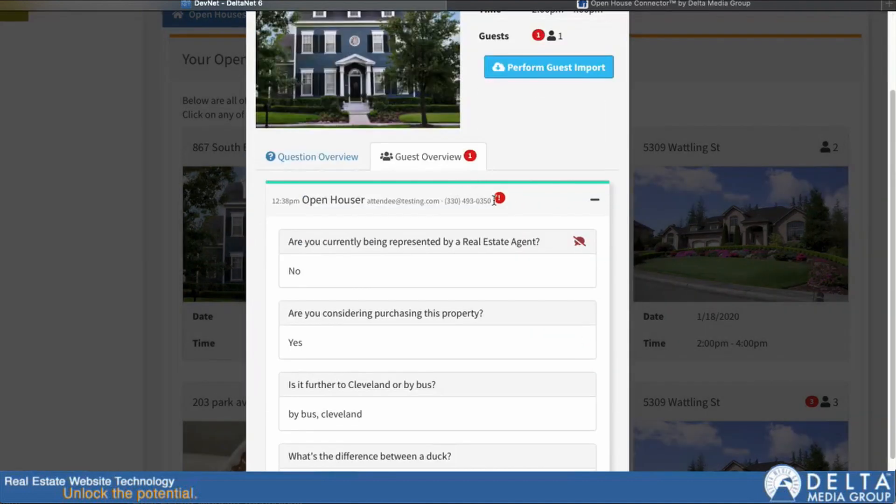
{"action": "mouse_move", "coordinate": [498, 199]}
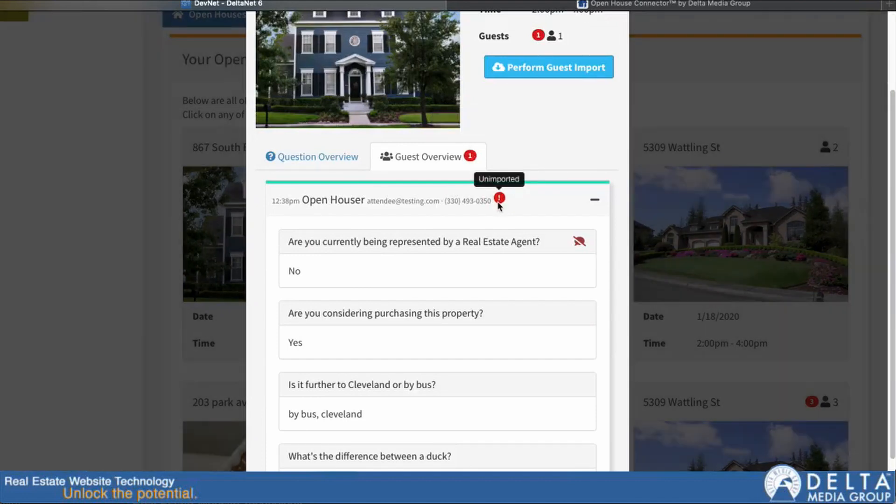
{"action": "scroll", "coordinate": [509, 211], "scroll_direction": "down", "scroll_amount": 2}
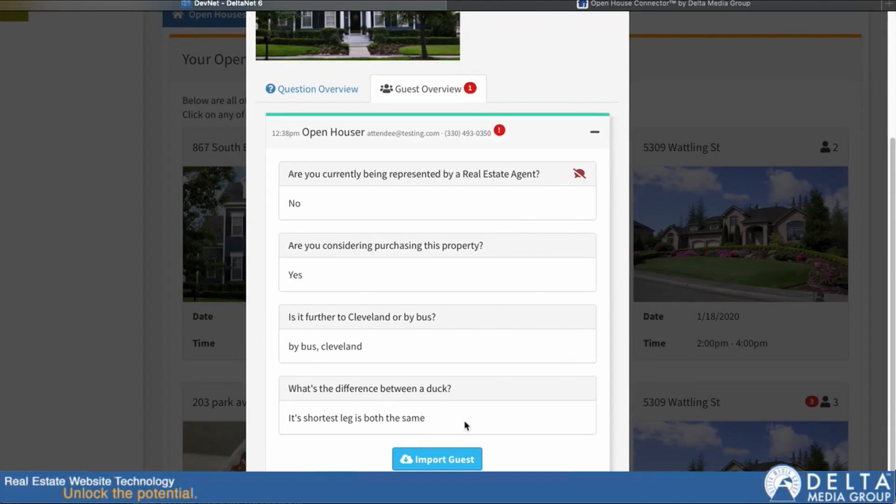
Step: Start importing the guest, noting they were great and want a similar house with one more bedroom
{"action": "left_click", "coordinate": [430, 460]}
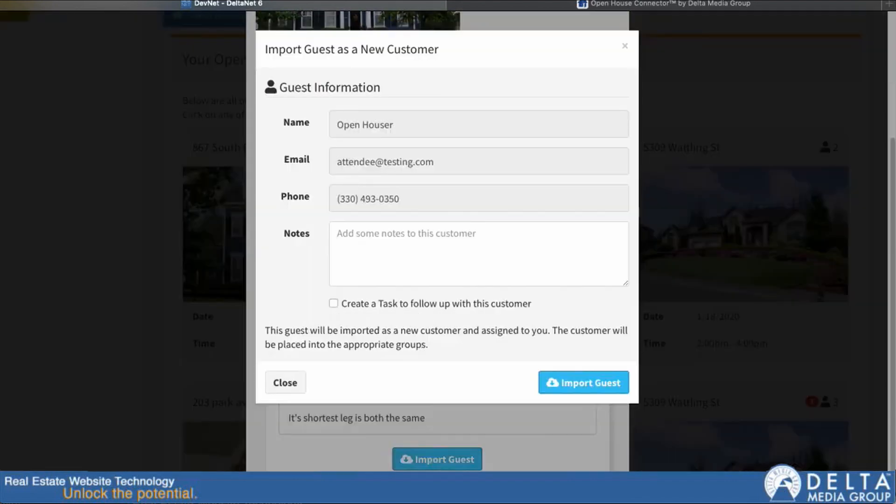
{"action": "left_click", "coordinate": [379, 237]}
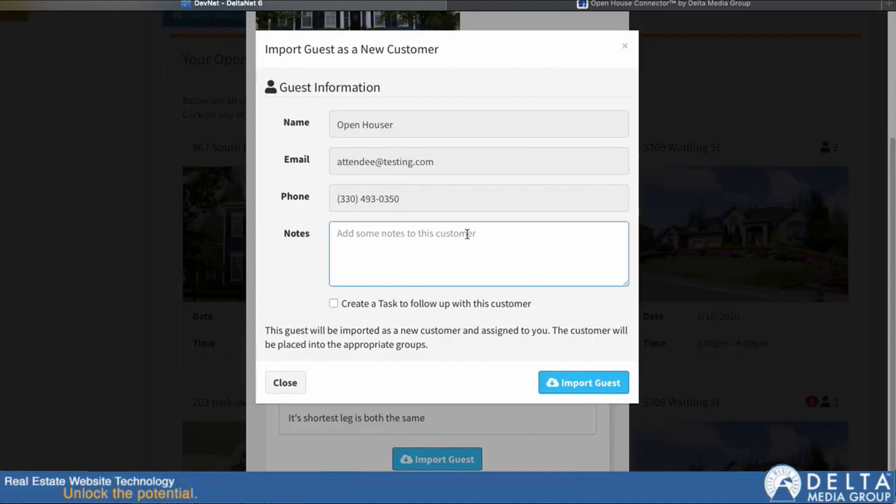
{"action": "type", "text": "This customer"}
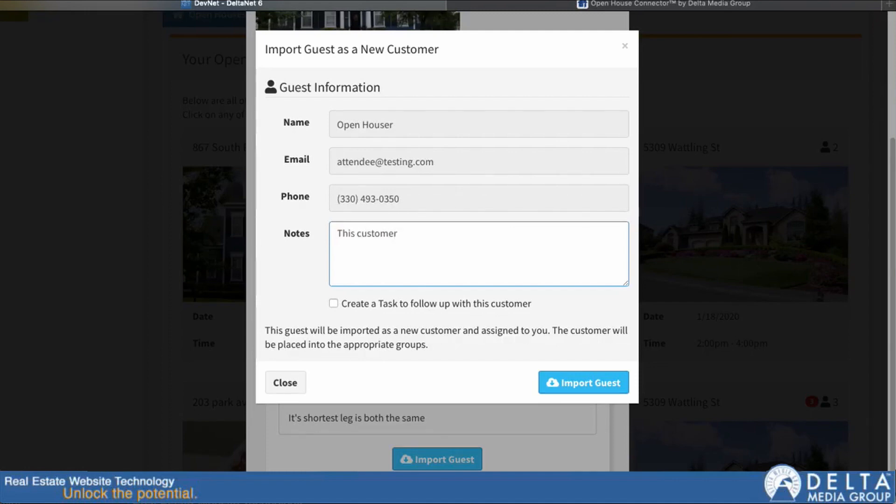
{"action": "type", "text": " W"}
{"action": "key", "text": "BackSpace"}
{"action": "type", "text": "was great."}
{"action": "key", "text": "BackSpace"}
{"action": "key", "text": "BackSpace"}
{"action": "type", "text": ". and they're interested in a c"}
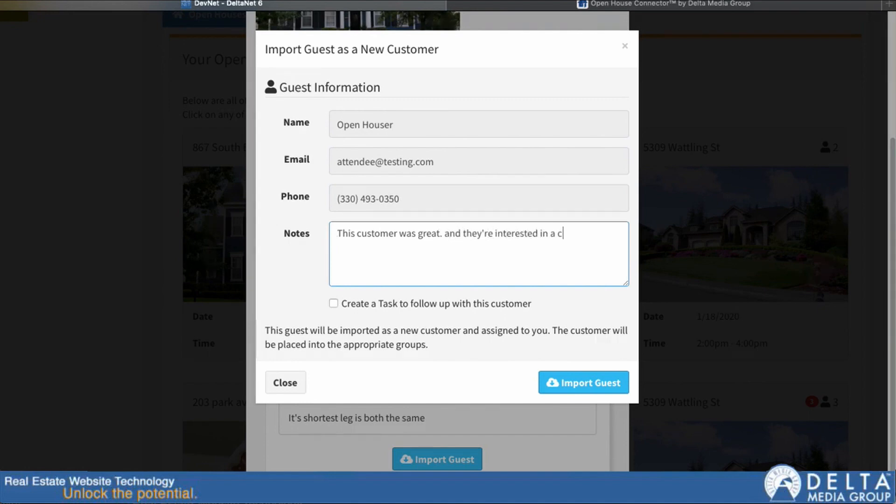
{"action": "key", "text": "BackSpace"}
{"action": "type", "text": "house like this one but "}
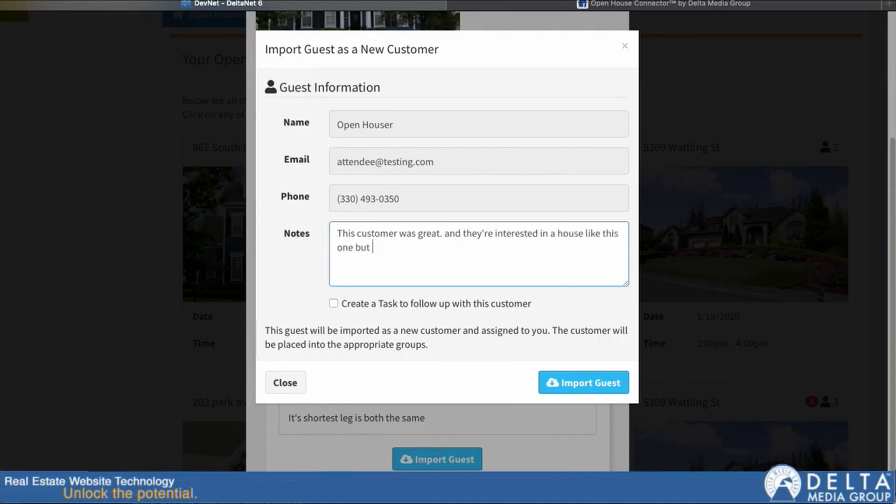
{"action": "type", "text": "with one more bedroom."}
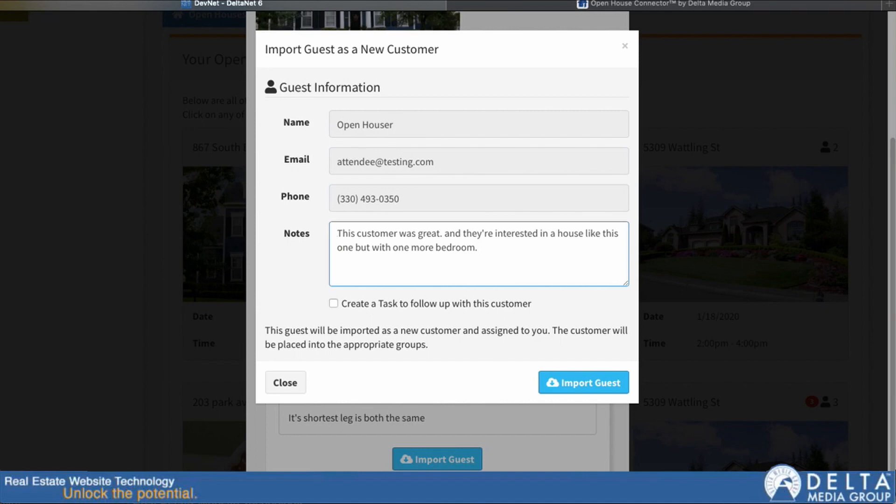
Step: Tick Create a Task, then close the import form without importing the guest
{"action": "left_click", "coordinate": [333, 304]}
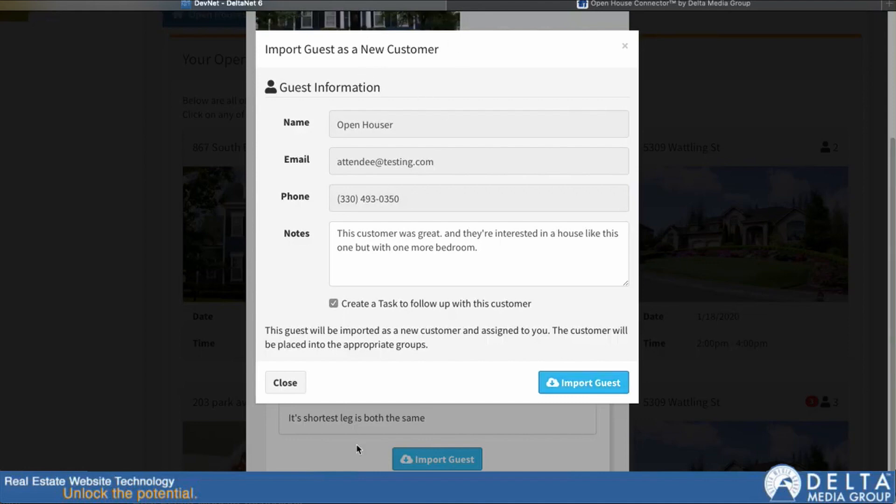
{"action": "left_click", "coordinate": [267, 383]}
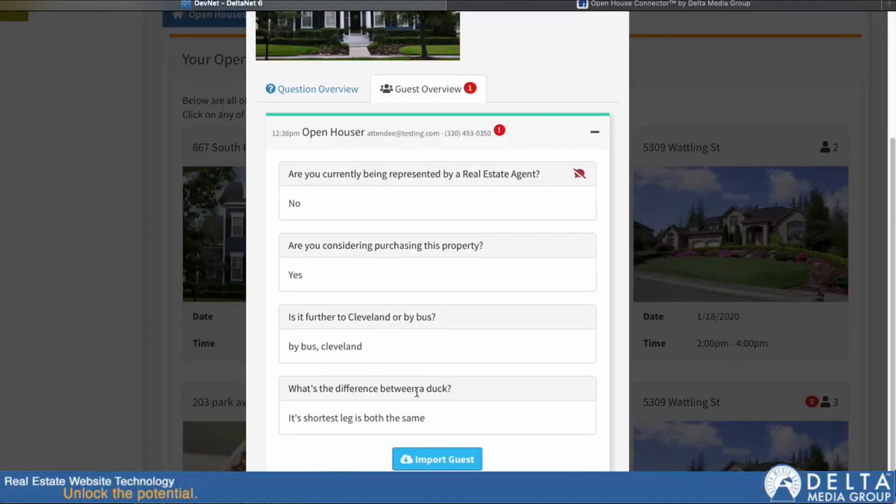
{"action": "scroll", "coordinate": [439, 404], "scroll_direction": "down", "scroll_amount": 1}
Step: Close the survey results and switch back to the Open House Connector app
{"action": "left_click", "coordinate": [279, 470]}
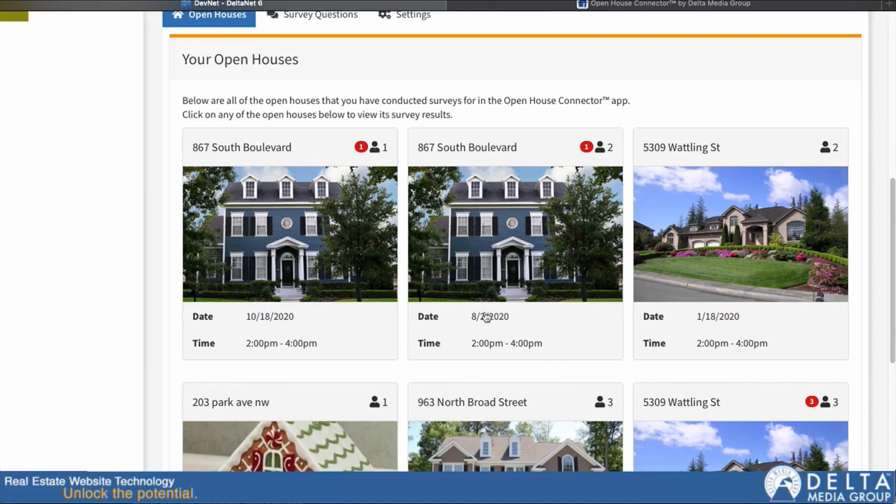
{"action": "scroll", "coordinate": [494, 314], "scroll_direction": "down", "scroll_amount": 5}
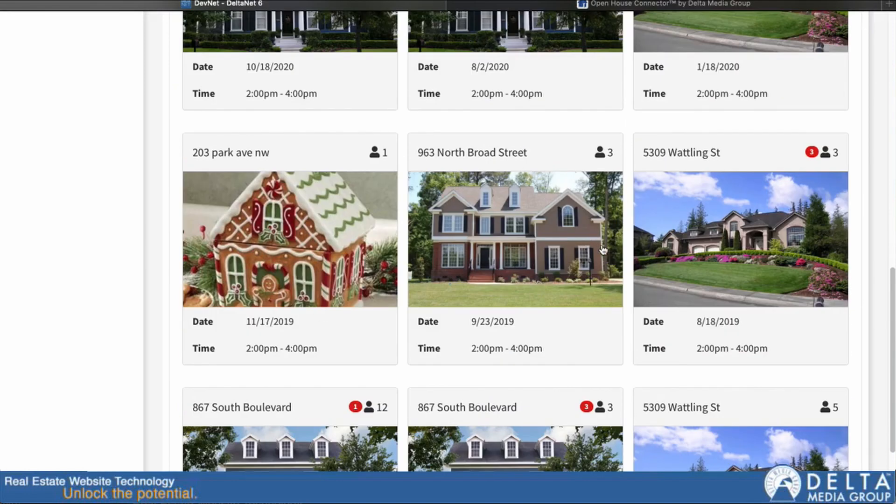
{"action": "scroll", "coordinate": [603, 251], "scroll_direction": "up", "scroll_amount": 11}
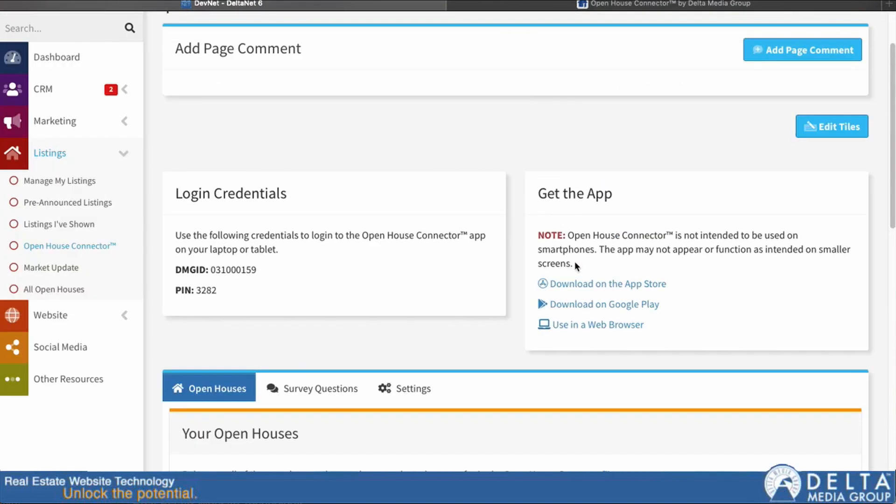
{"action": "scroll", "coordinate": [575, 264], "scroll_direction": "up", "scroll_amount": 2}
{"action": "left_click", "coordinate": [630, 5]}
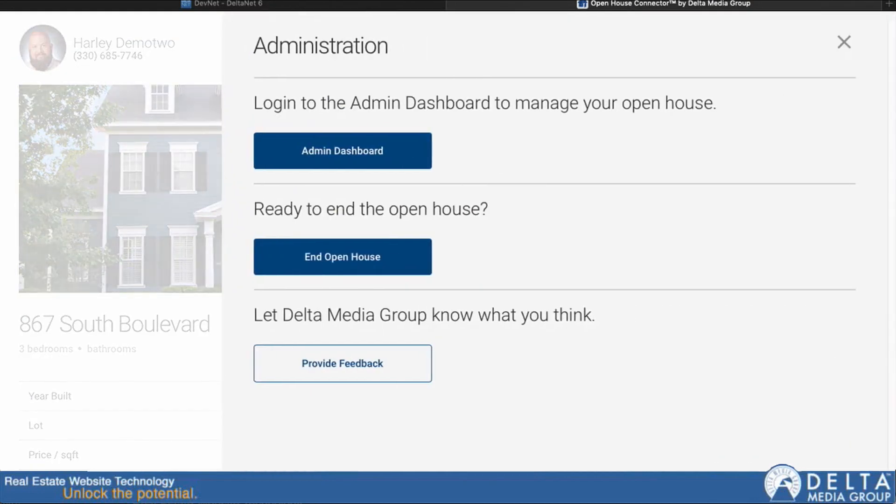
Step: Log in to manage the open house using the PIN checked in DeltaNet
{"action": "left_click", "coordinate": [351, 147]}
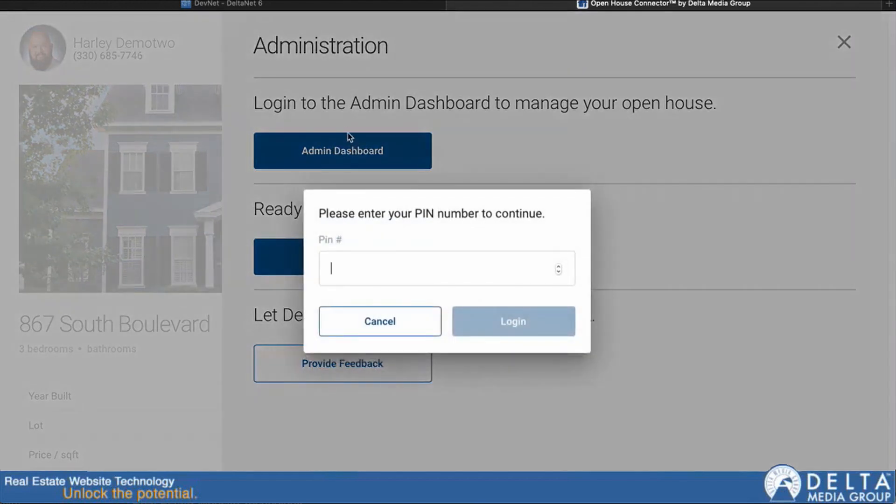
{"action": "left_click", "coordinate": [208, 4]}
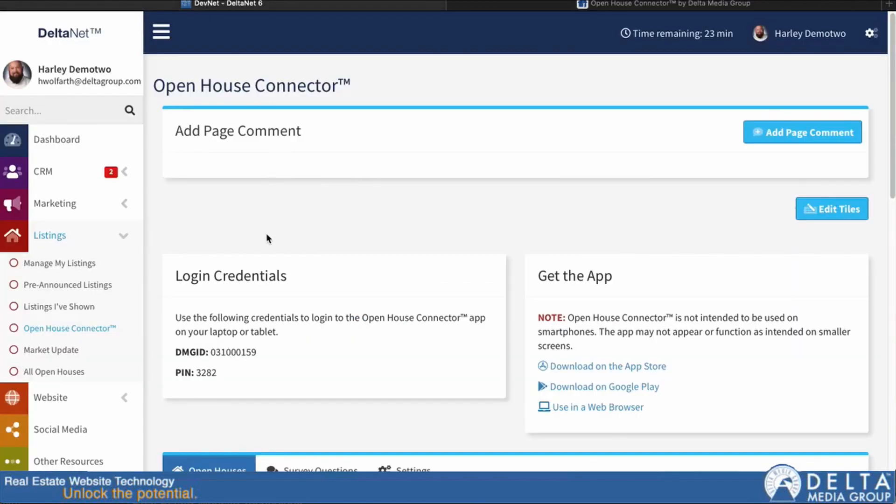
{"action": "key", "text": "ctrl+Tab"}
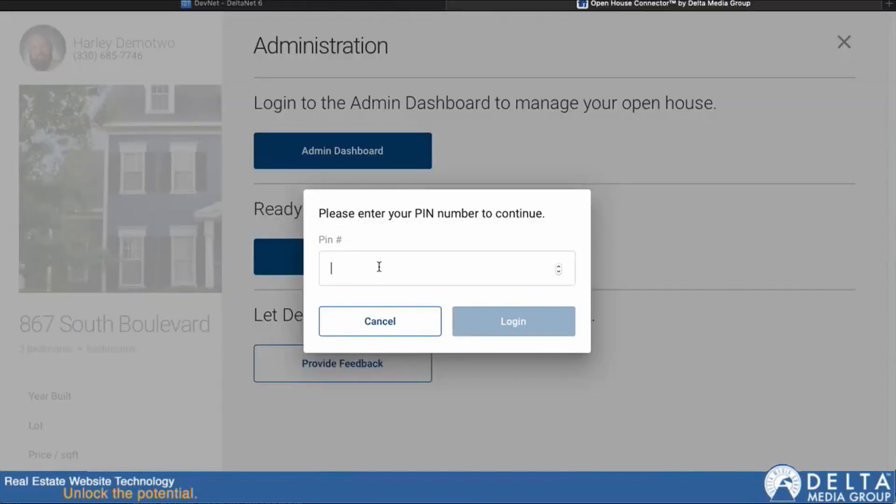
{"action": "left_click", "coordinate": [535, 332]}
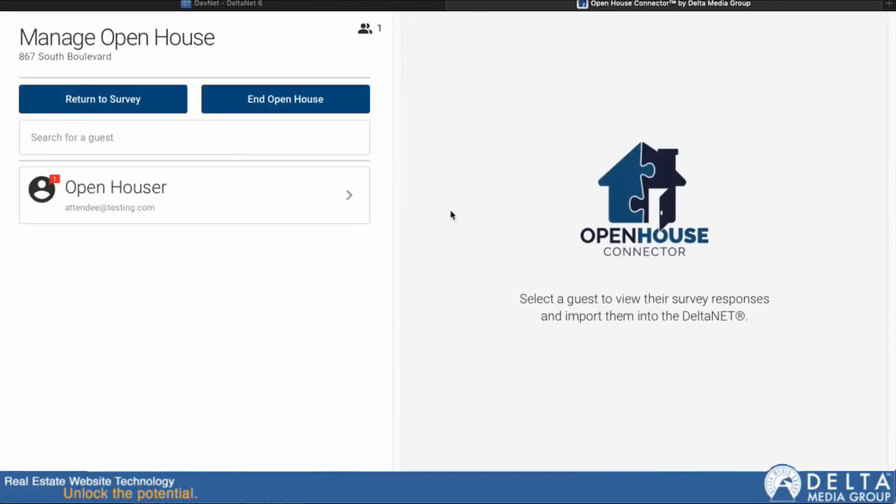
Step: Select the test guest, open Import Guest, and toggle Create a Task on then off
{"action": "left_click", "coordinate": [245, 205]}
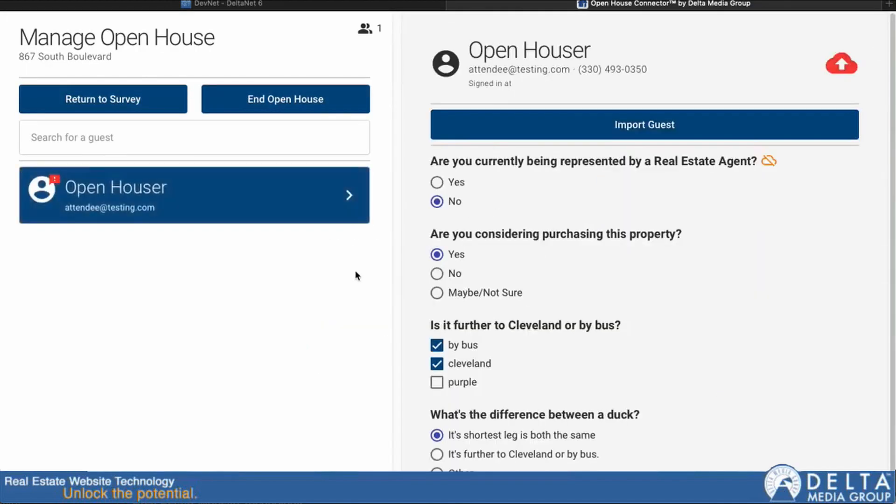
{"action": "left_click", "coordinate": [653, 131]}
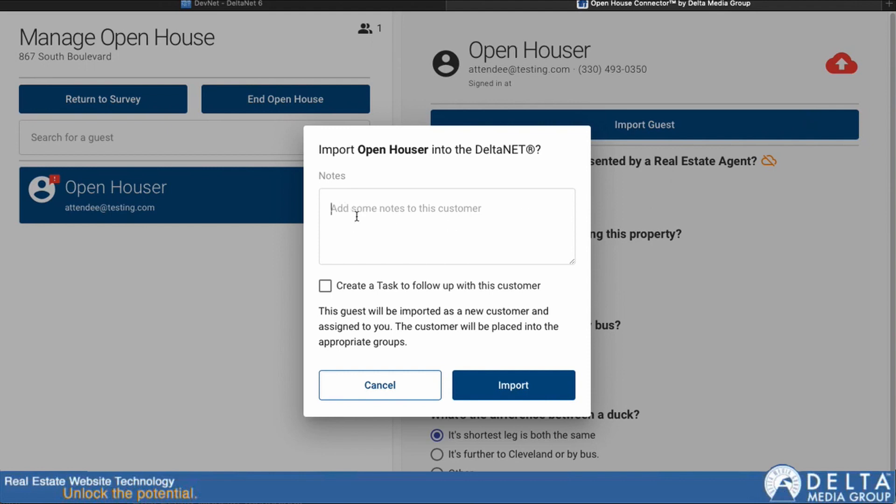
{"action": "left_click", "coordinate": [325, 286]}
{"action": "left_click", "coordinate": [325, 286]}
Step: Cancel the guest import and go back to DeltaNet's Open House Connector page
{"action": "left_click", "coordinate": [405, 388]}
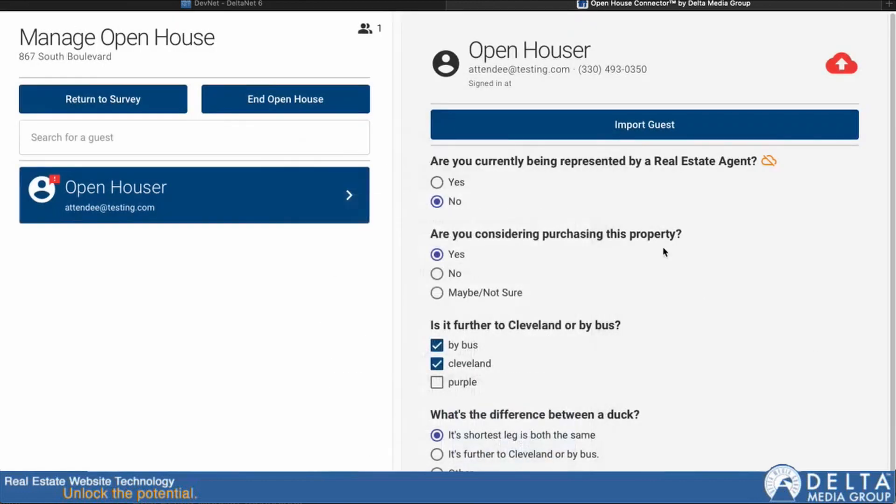
{"action": "left_click", "coordinate": [348, 5]}
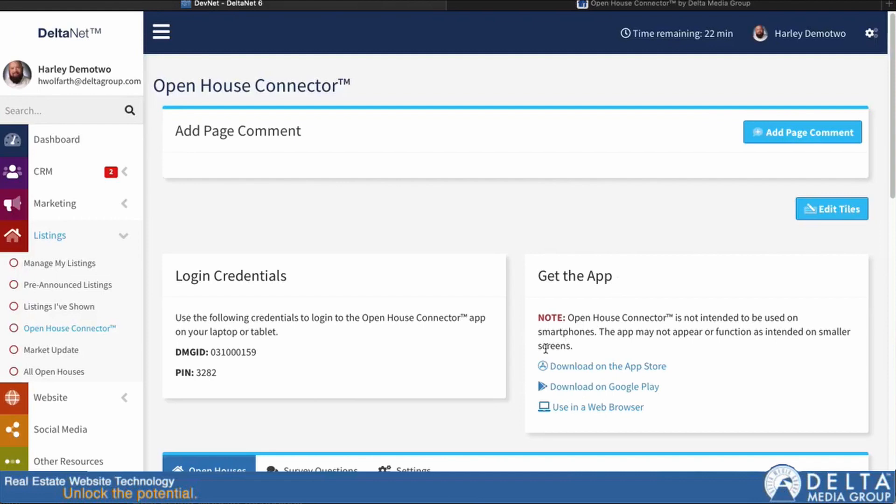